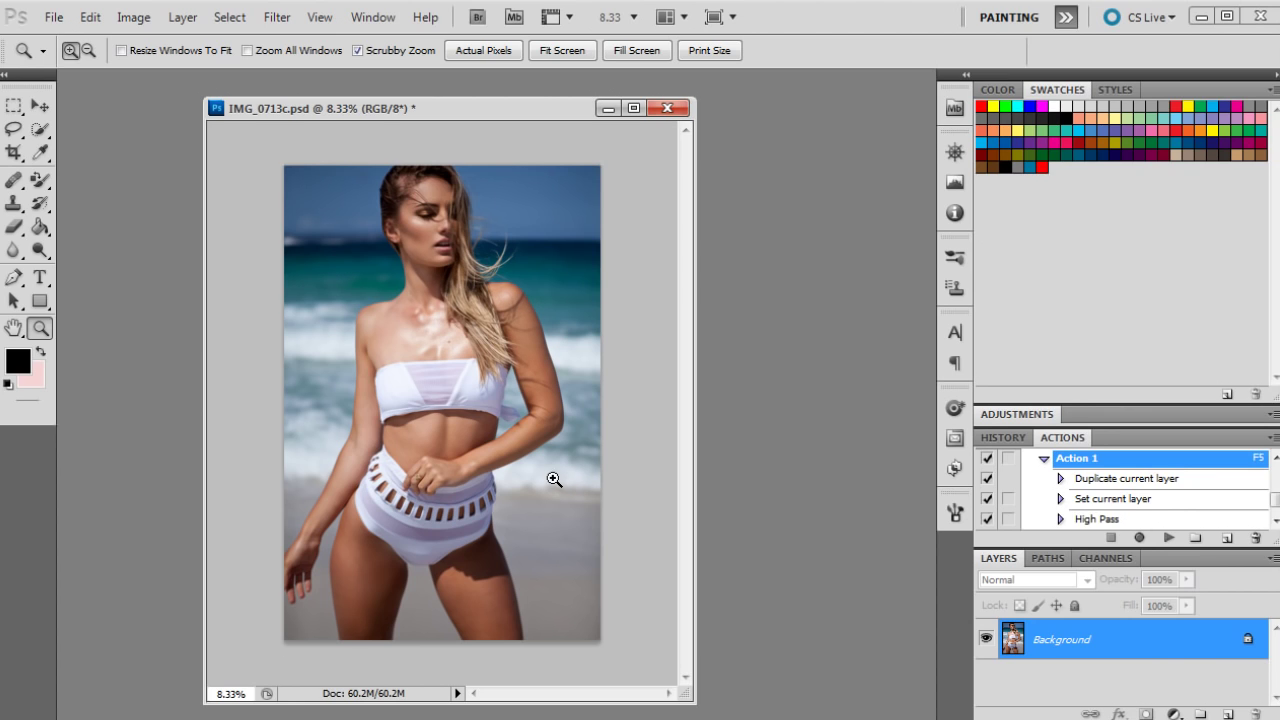
# Add a Solid Color fill layer in teal #2c6166
pyautogui.click(1173, 713)
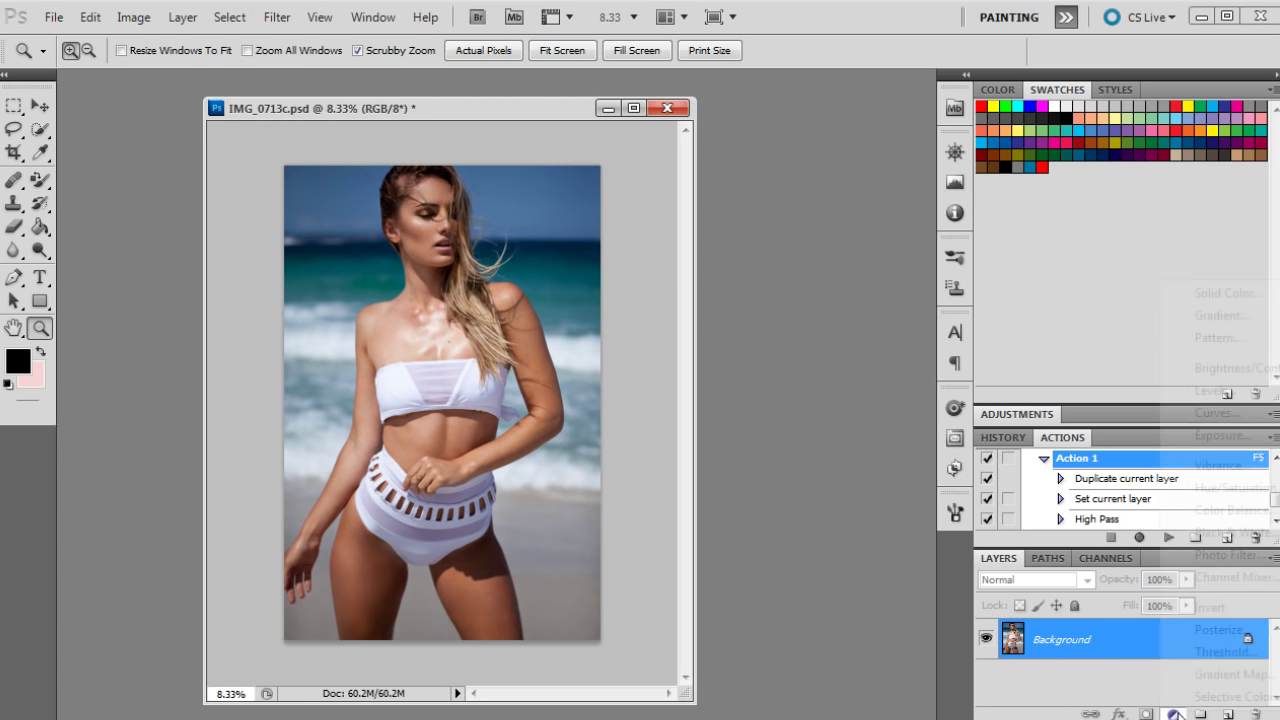
pyautogui.click(1225, 293)
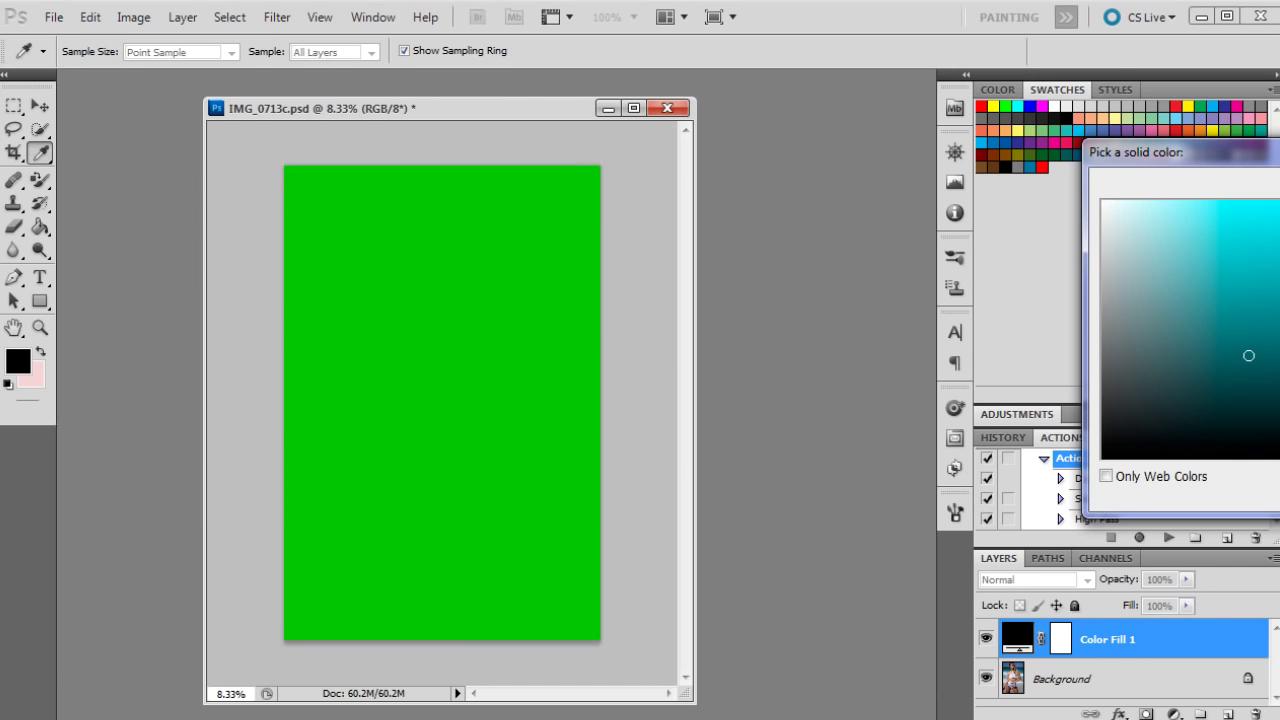
pyautogui.moveTo(1270, 152); pyautogui.dragTo(1057, 178)
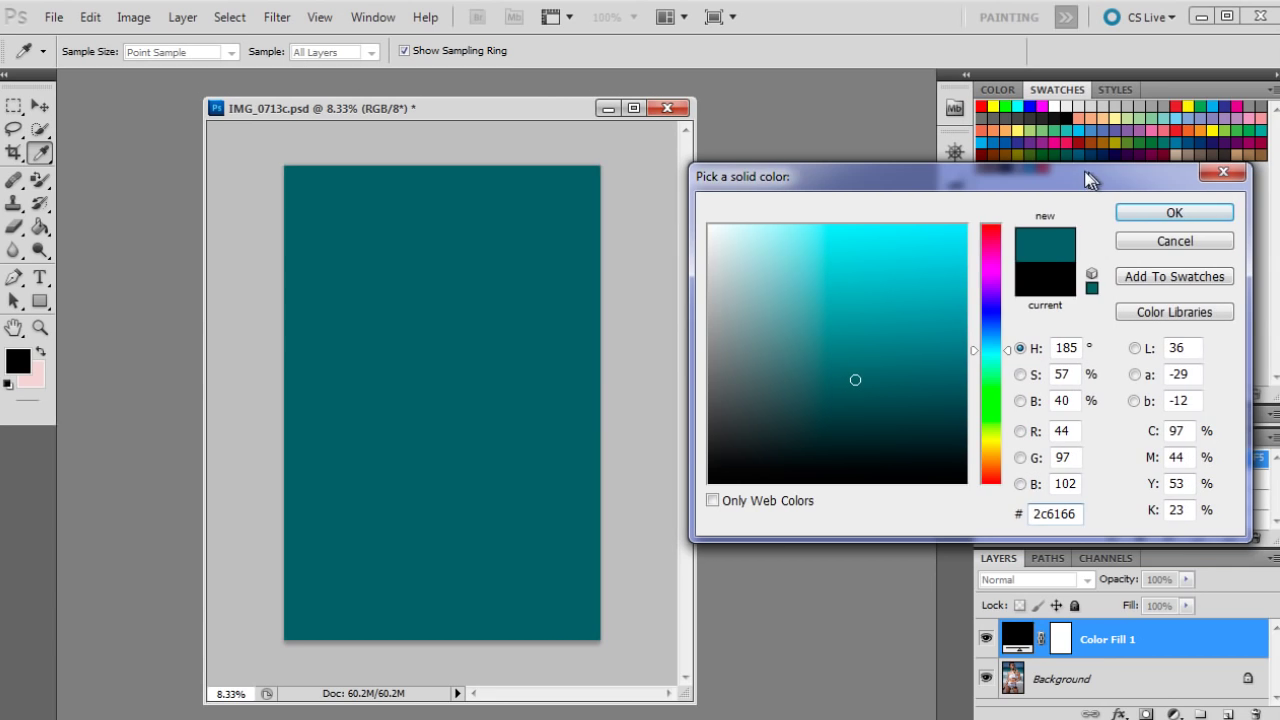
pyautogui.click(1146, 213)
# Blend the teal fill layer as Lighten at 20% opacity
pyautogui.click(1034, 579)
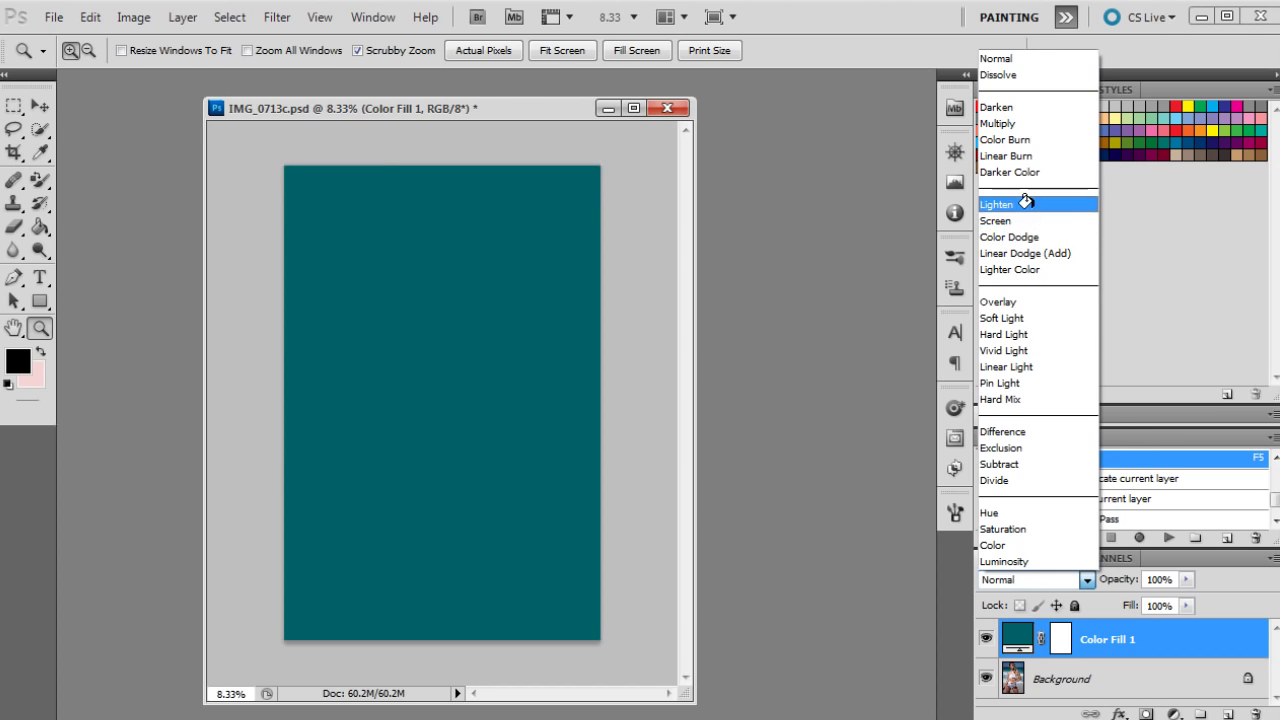
pyautogui.click(1024, 204)
pyautogui.click(1186, 579)
pyautogui.moveTo(1102, 601); pyautogui.dragTo(1105, 601)
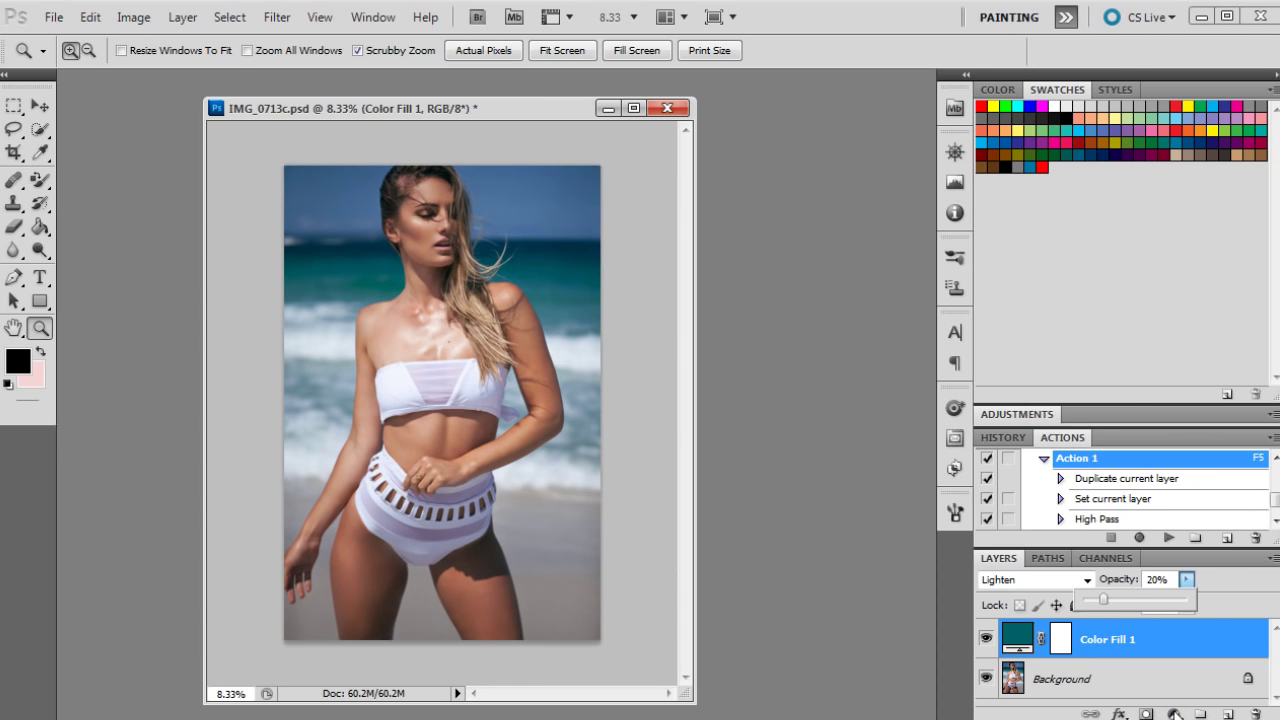
# Add a Curves adjustment layer and lift the black point output to 15
pyautogui.click(1177, 713)
pyautogui.click(1205, 411)
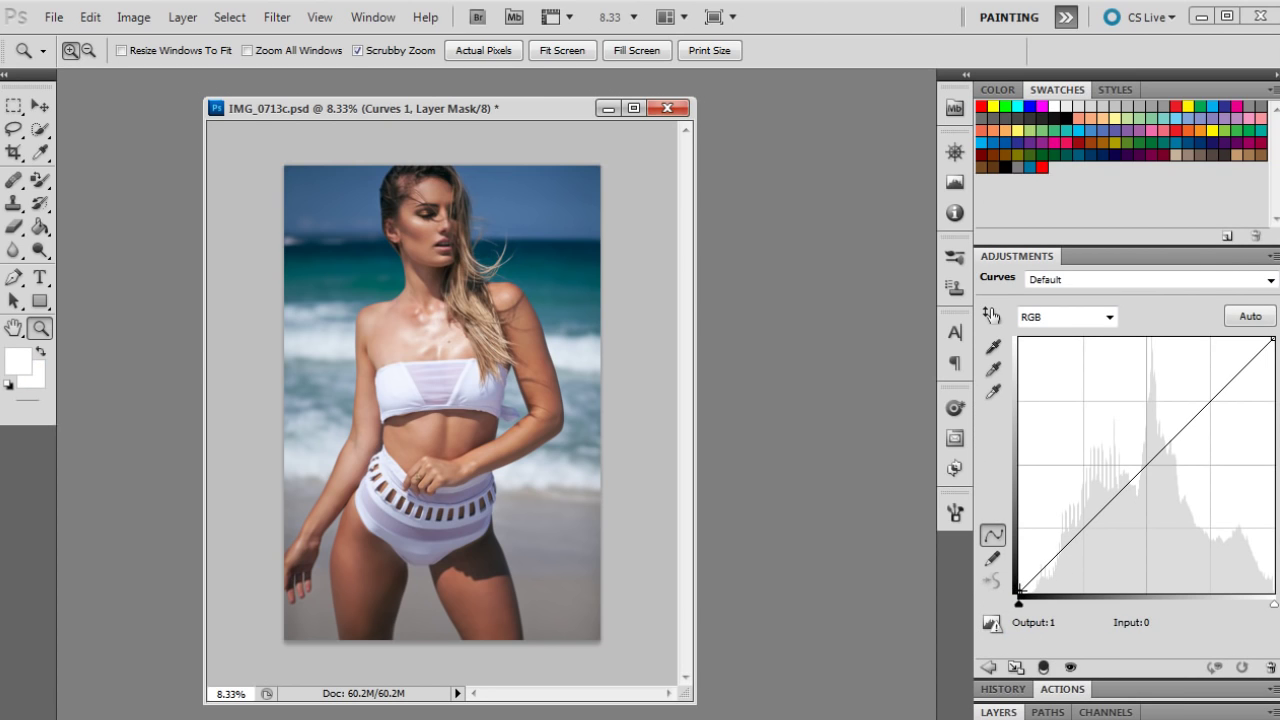
pyautogui.click(1019, 593)
pyautogui.click(1070, 623)
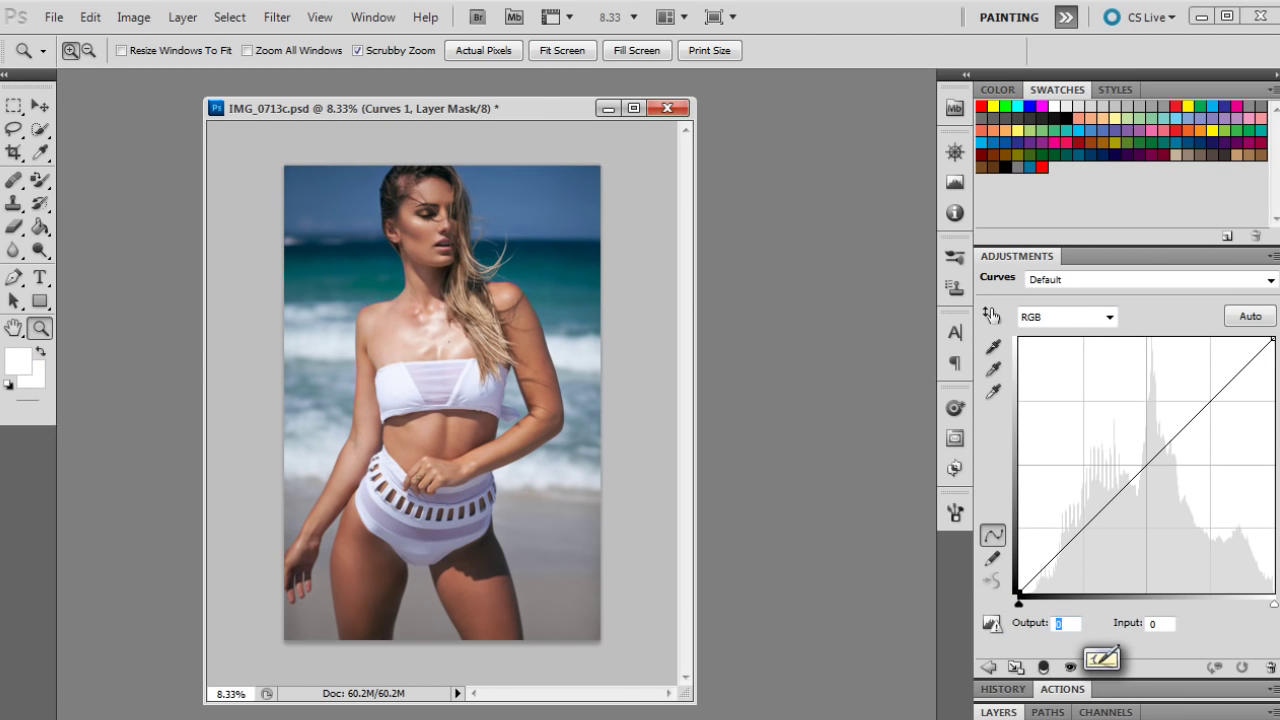
pyautogui.write('15')
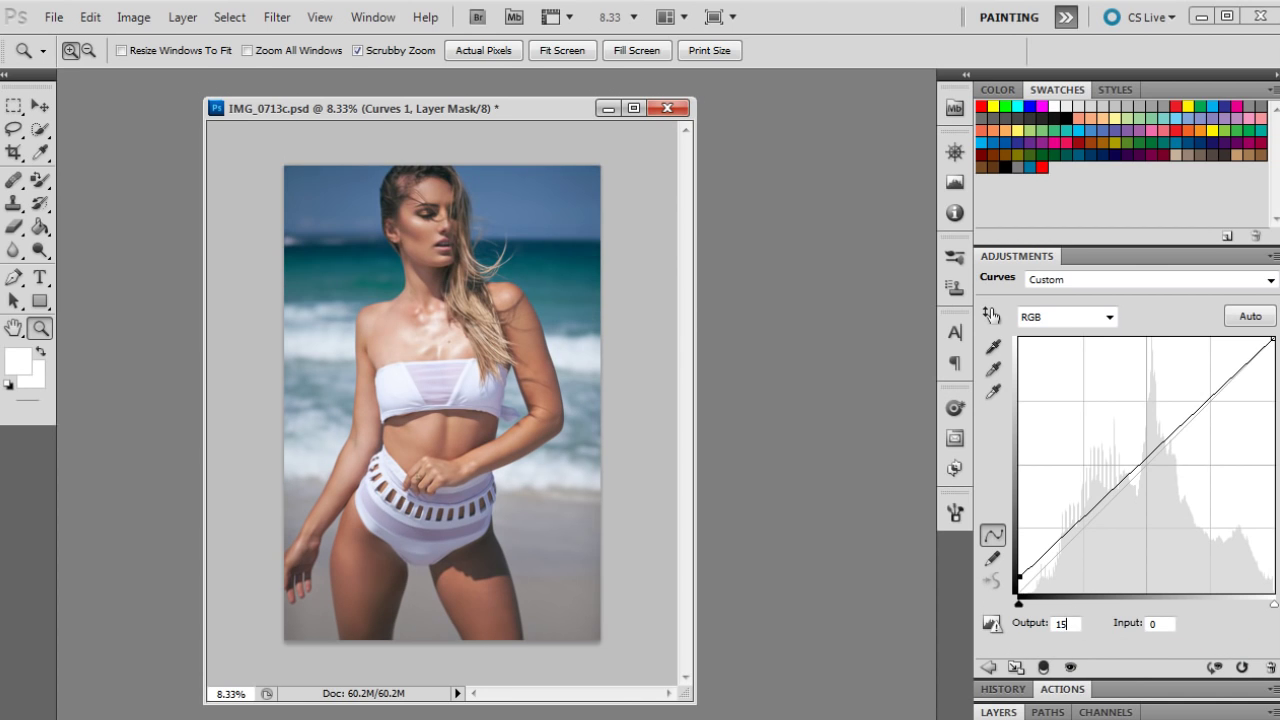
# Add curve points at 43/51 in the shadows and 115/114 in the midtones
pyautogui.click(1062, 537)
pyautogui.click(1066, 623)
pyautogui.write('43')
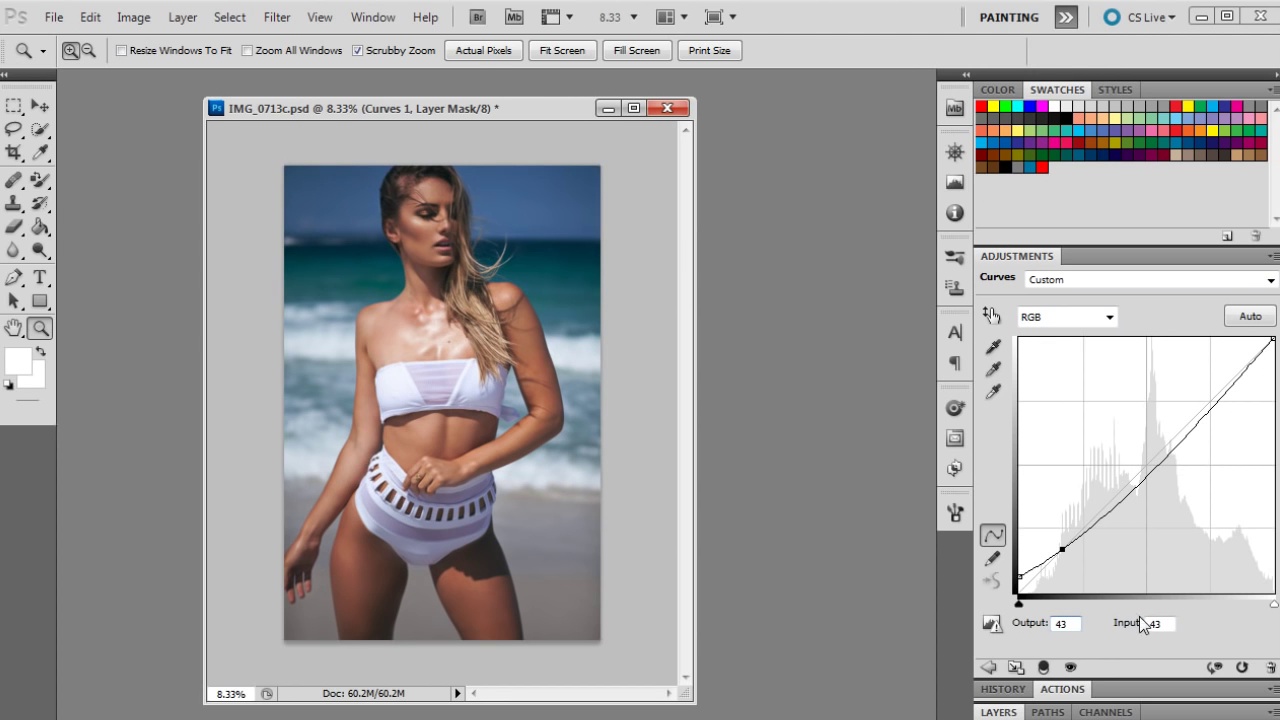
pyautogui.click(1155, 623)
pyautogui.write('51')
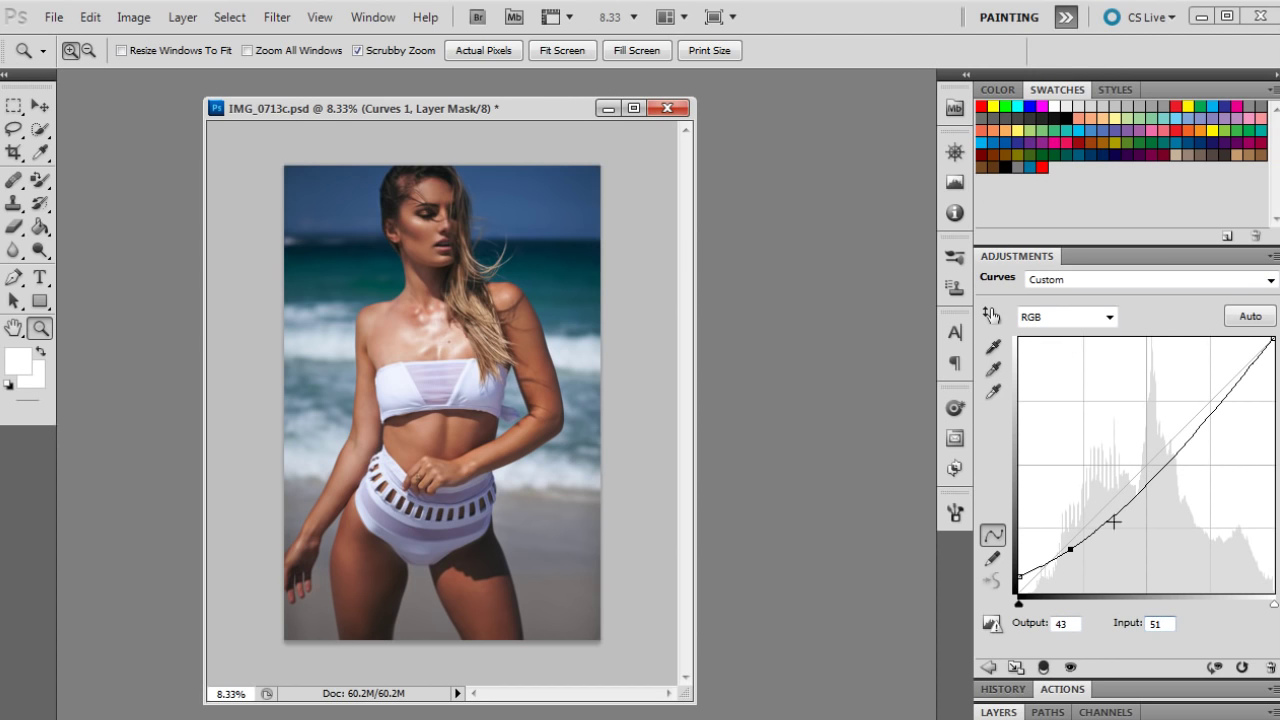
pyautogui.click(1139, 492)
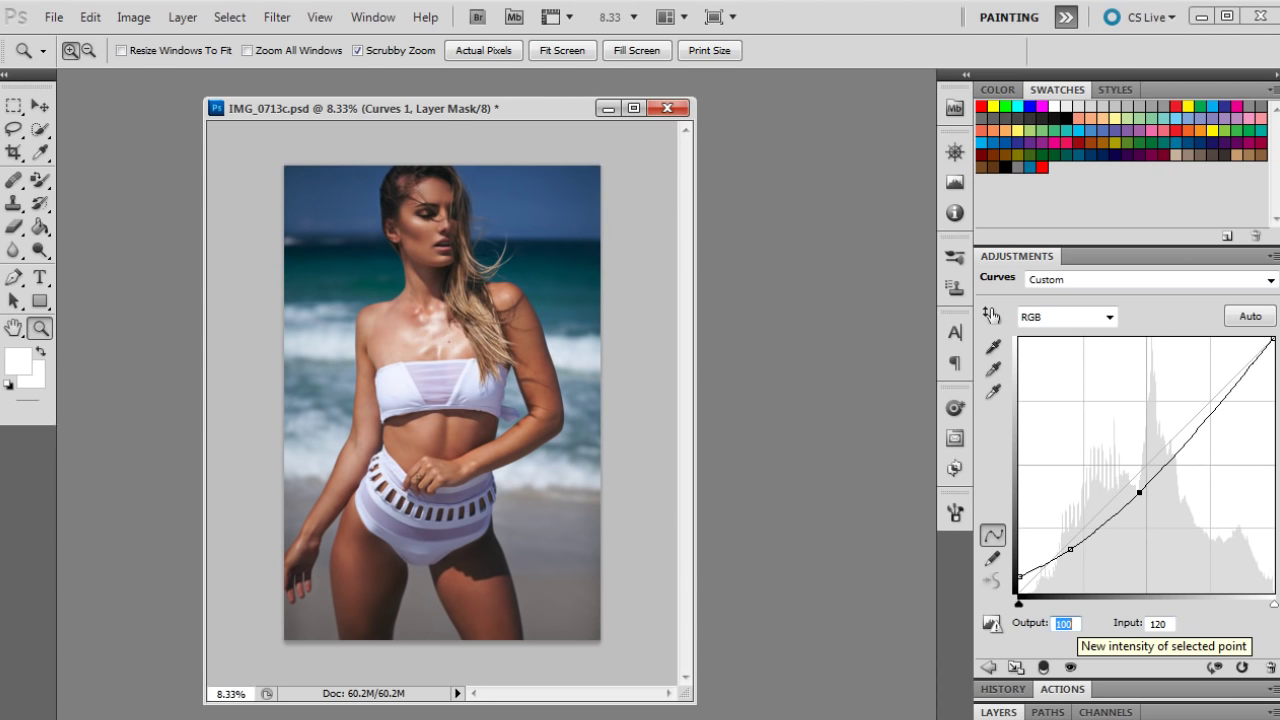
pyautogui.write('115')
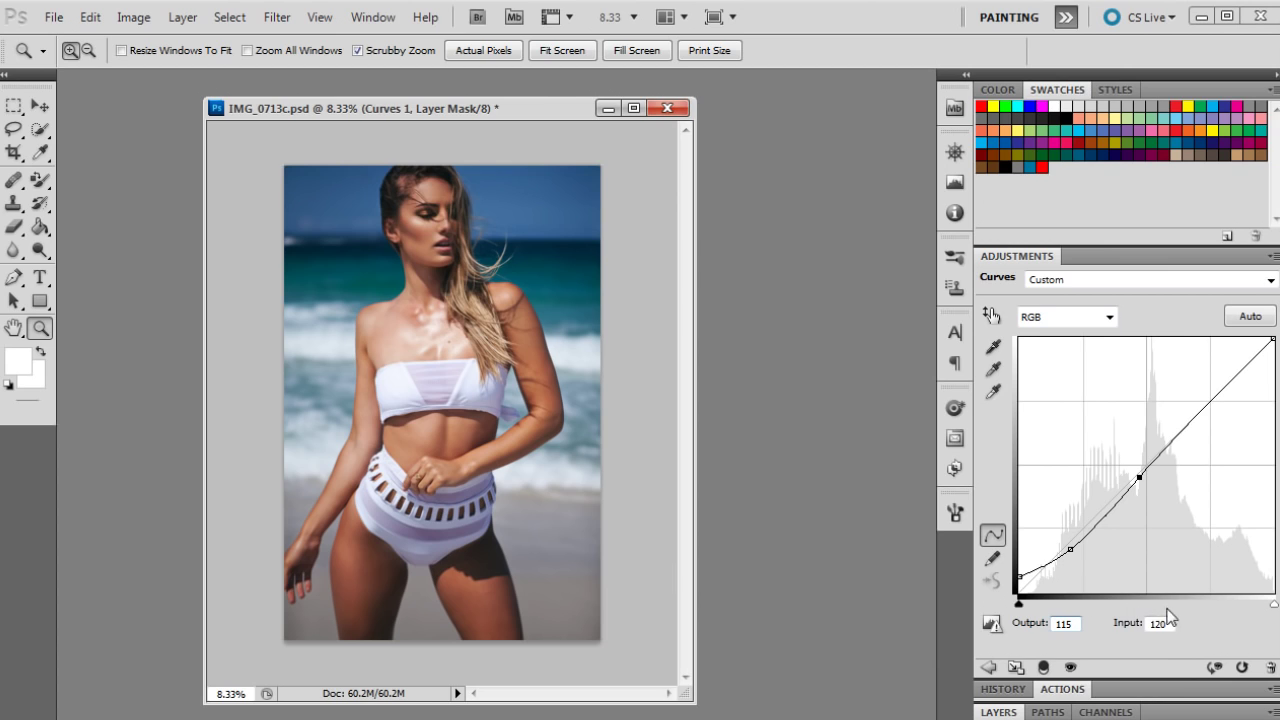
pyautogui.press('Tab')
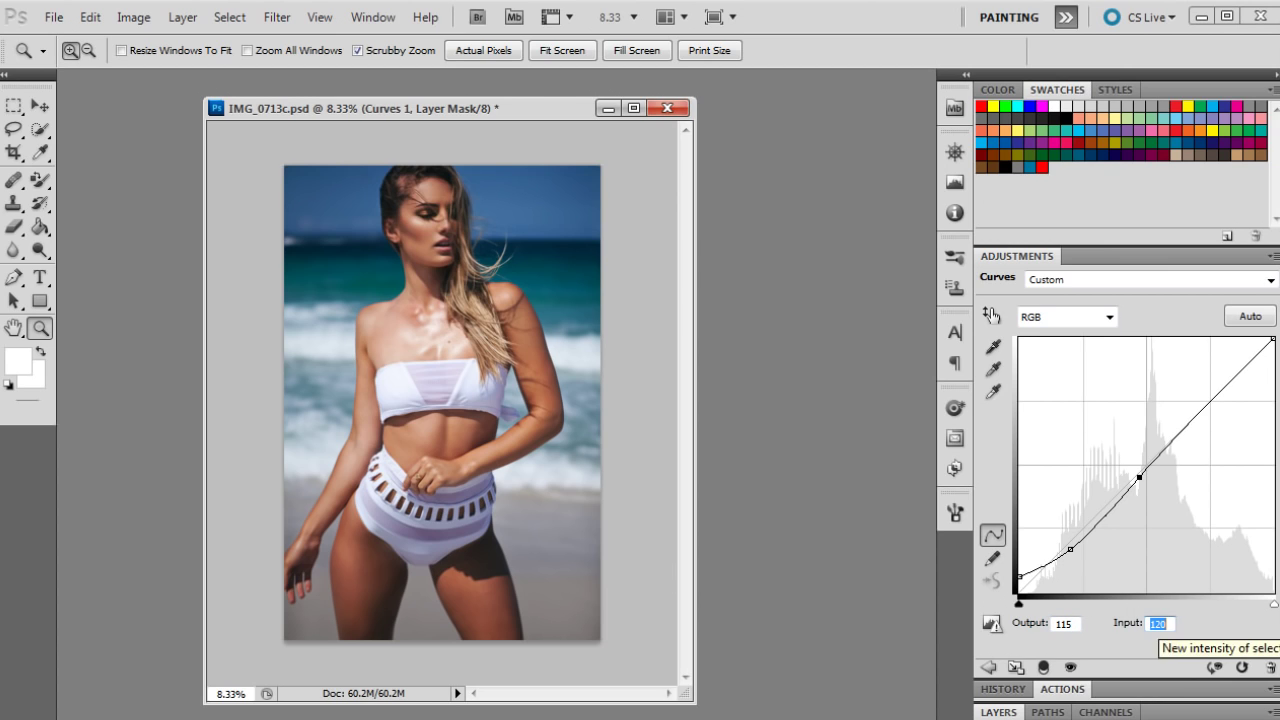
pyautogui.write('114')
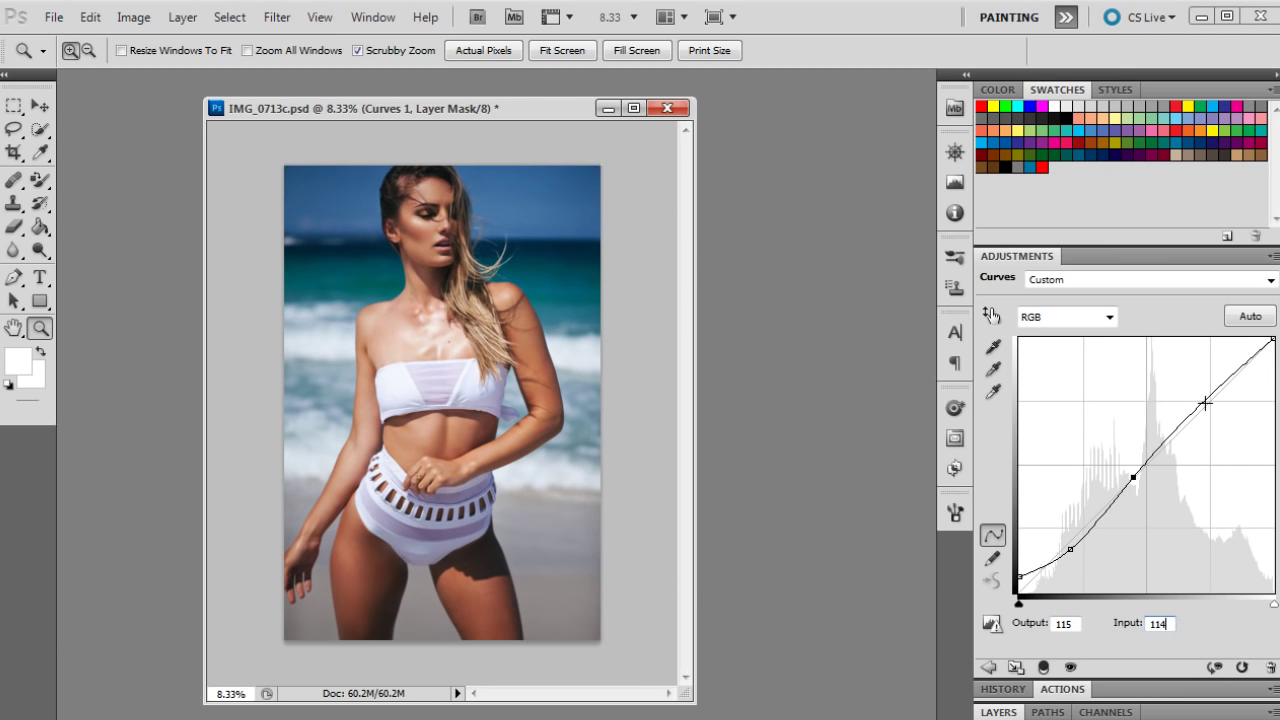
# Add a highlight curve point at 209/206
pyautogui.click(1205, 403)
pyautogui.click(1063, 623)
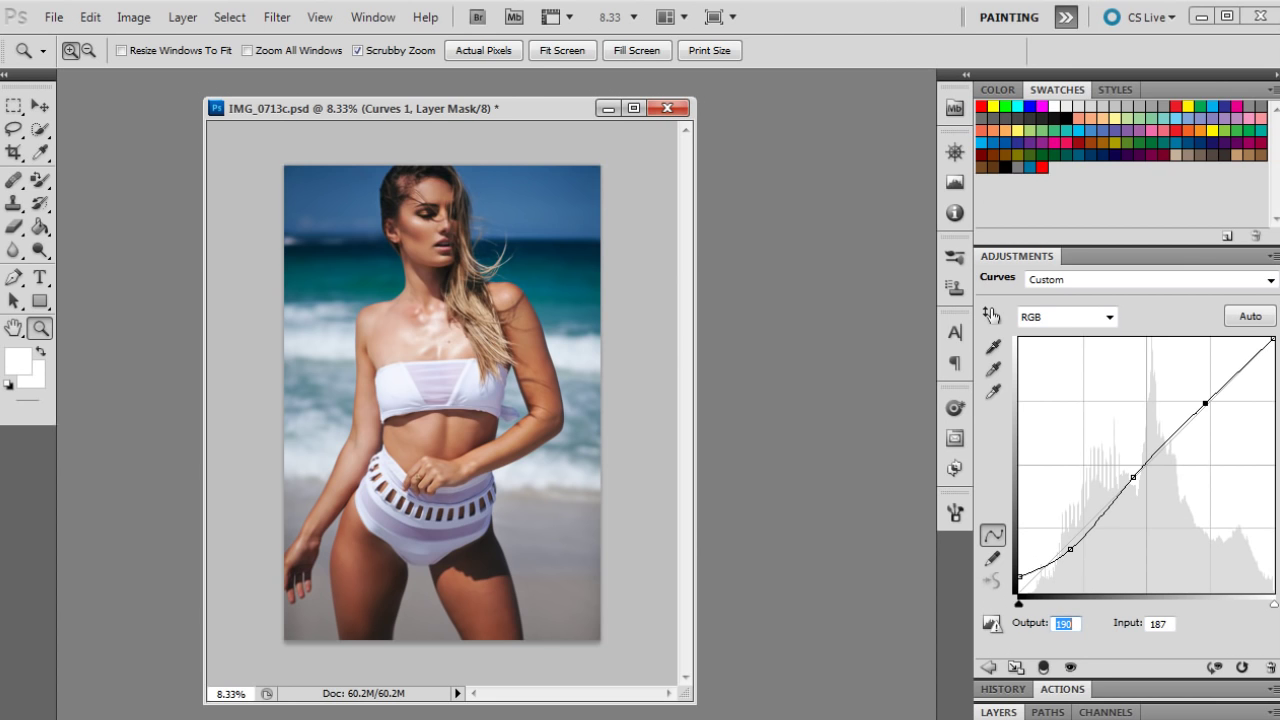
pyautogui.write('209')
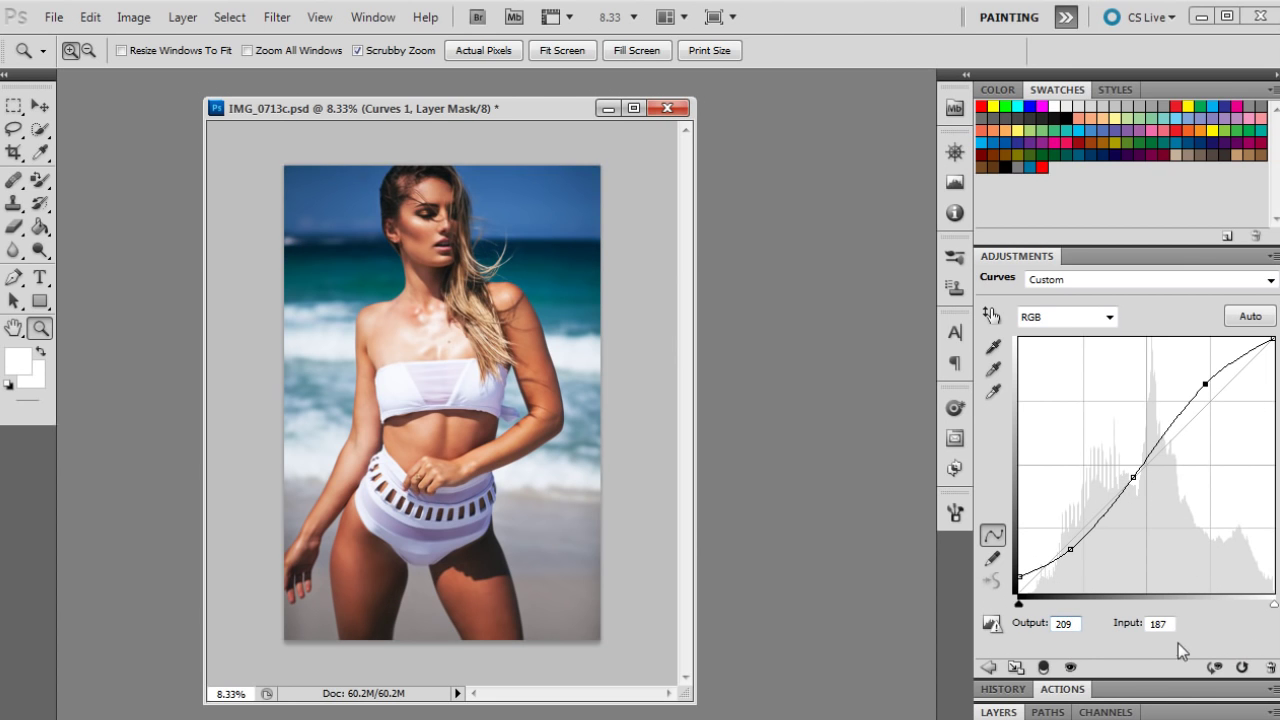
pyautogui.press('Tab')
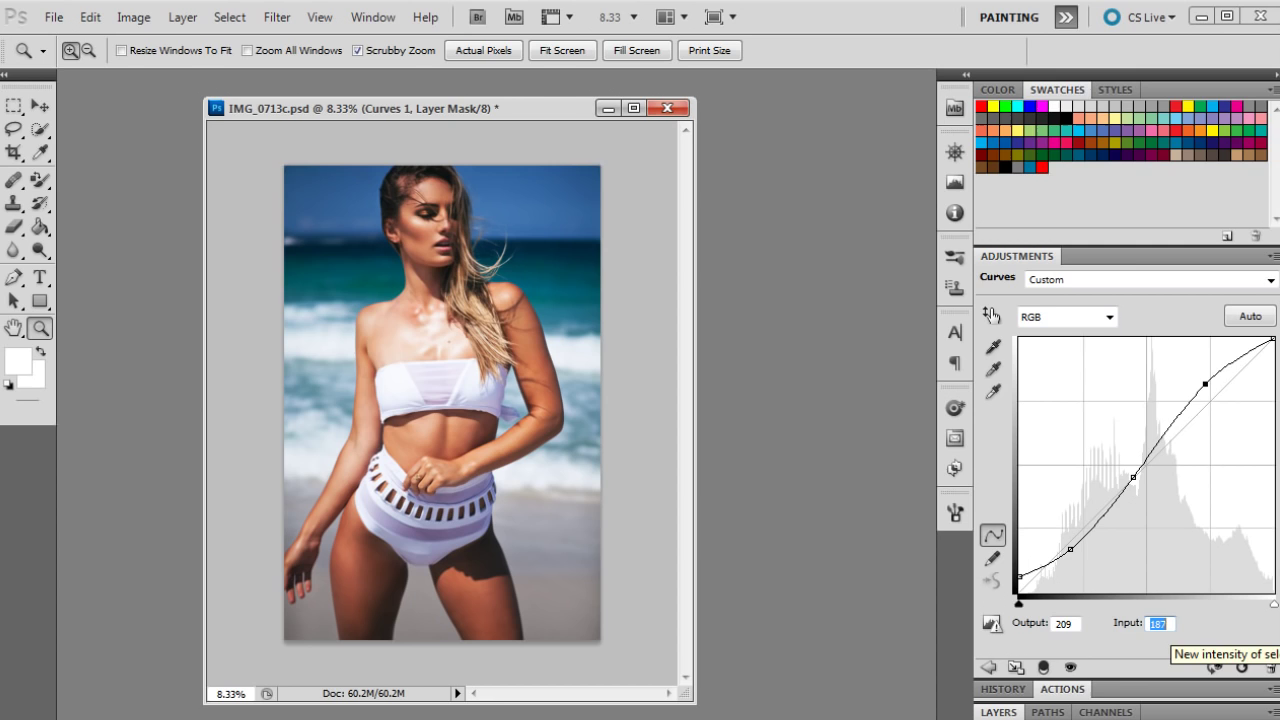
pyautogui.write('206')
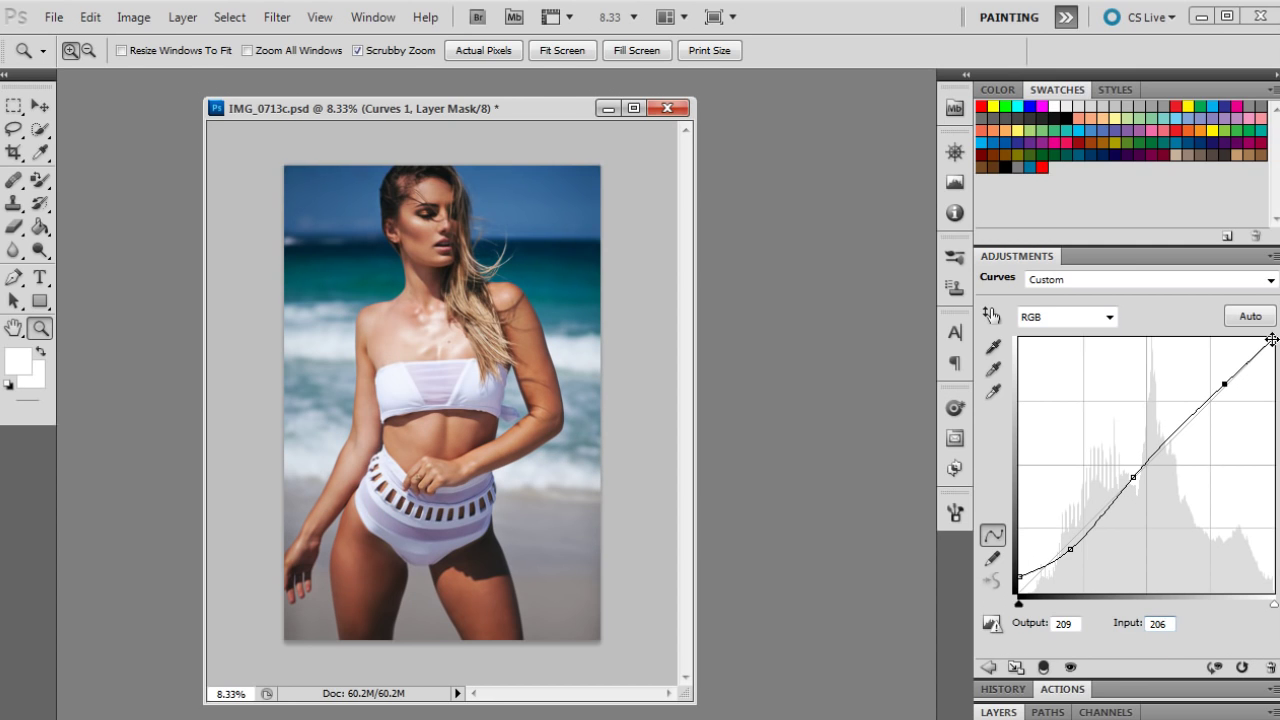
pyautogui.click(1272, 340)
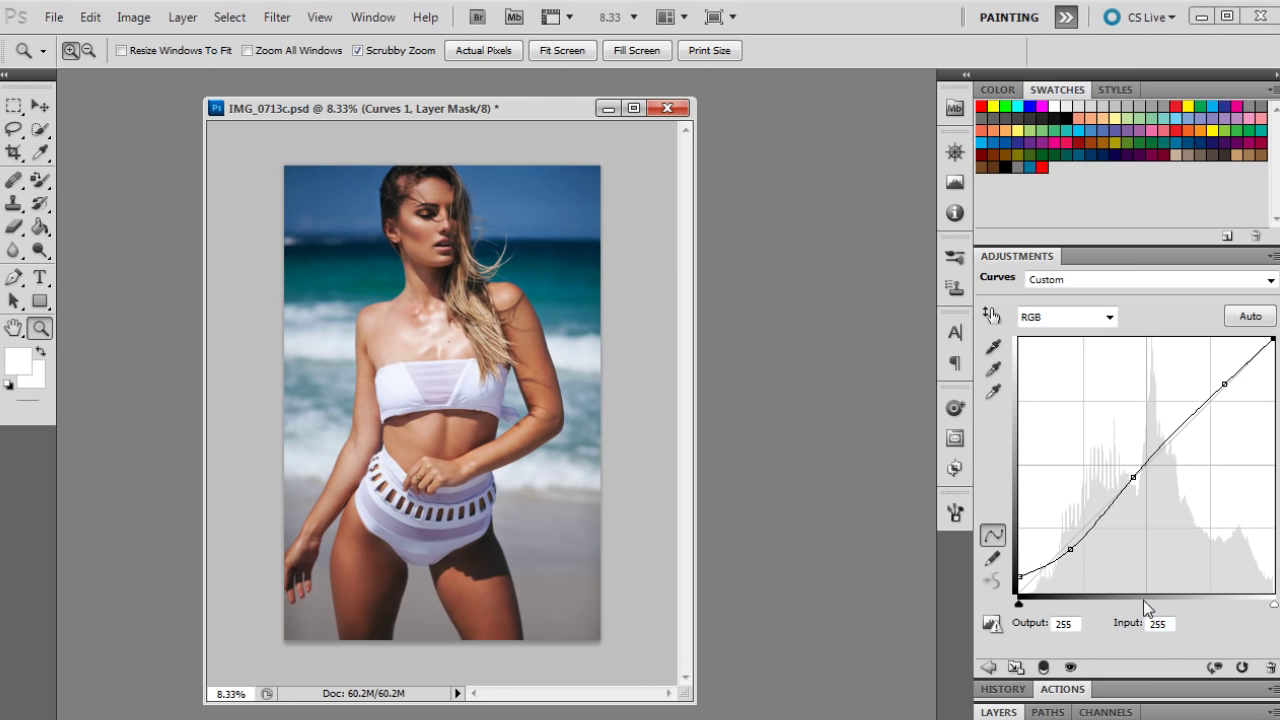
pyautogui.click(997, 712)
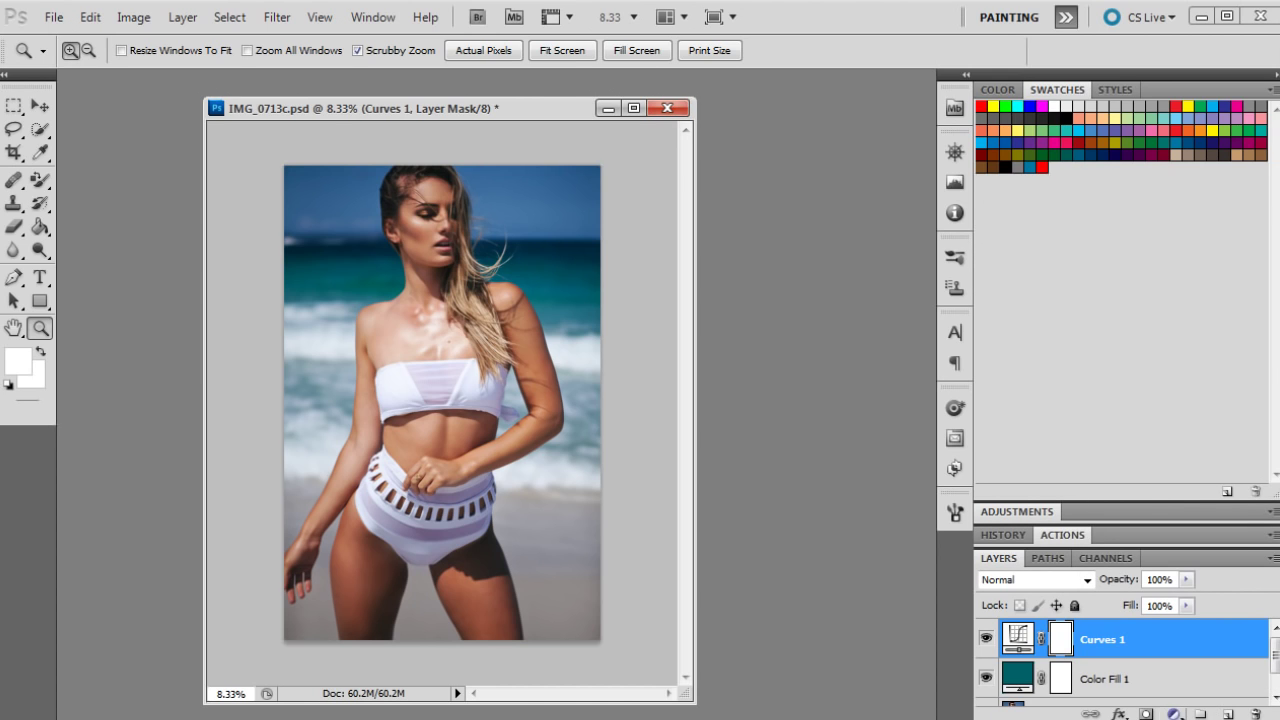
# Add a Selective Color adjustment layer with Yellows Magenta set to -12
pyautogui.click(1174, 714)
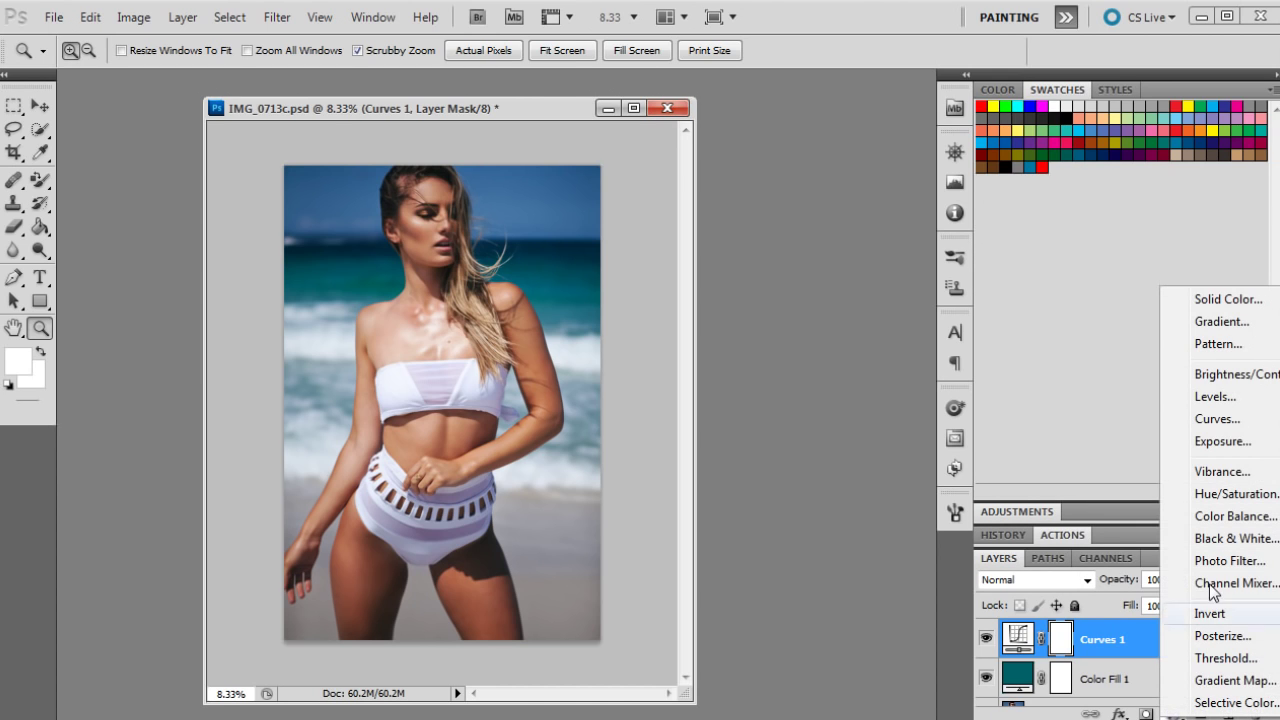
pyautogui.click(1212, 703)
pyautogui.click(1074, 322)
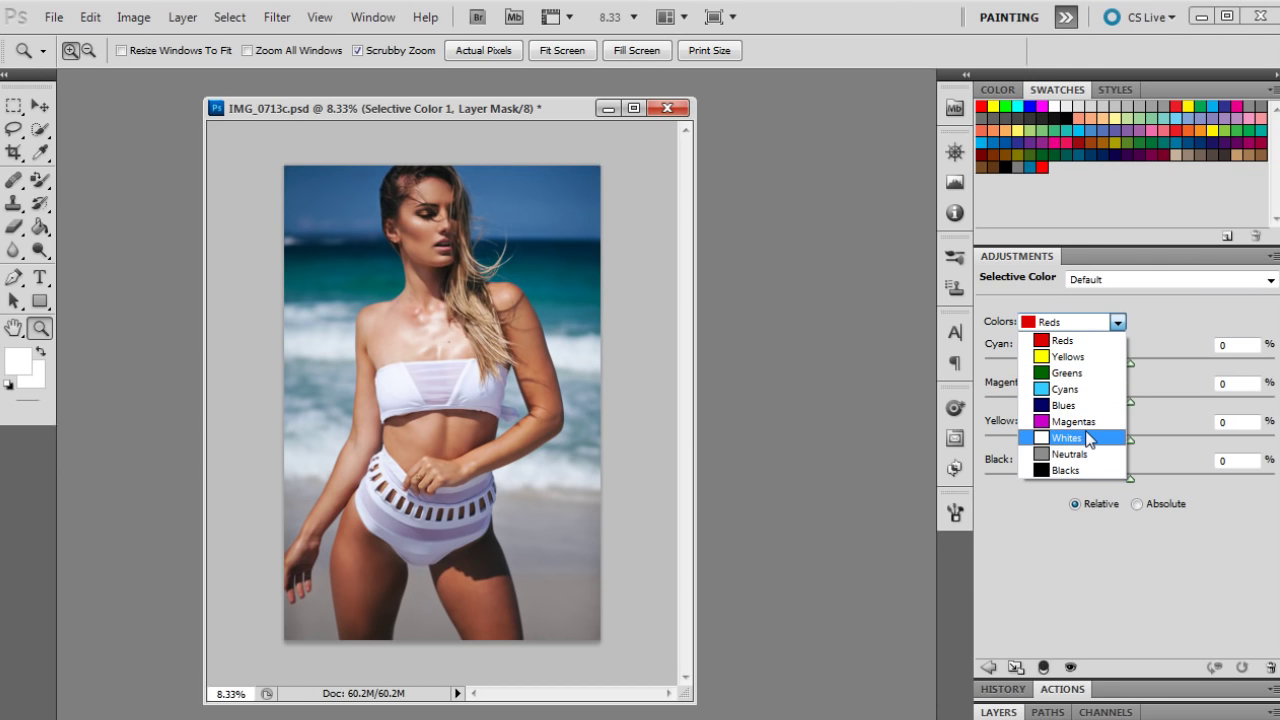
pyautogui.click(1084, 358)
pyautogui.click(1237, 383)
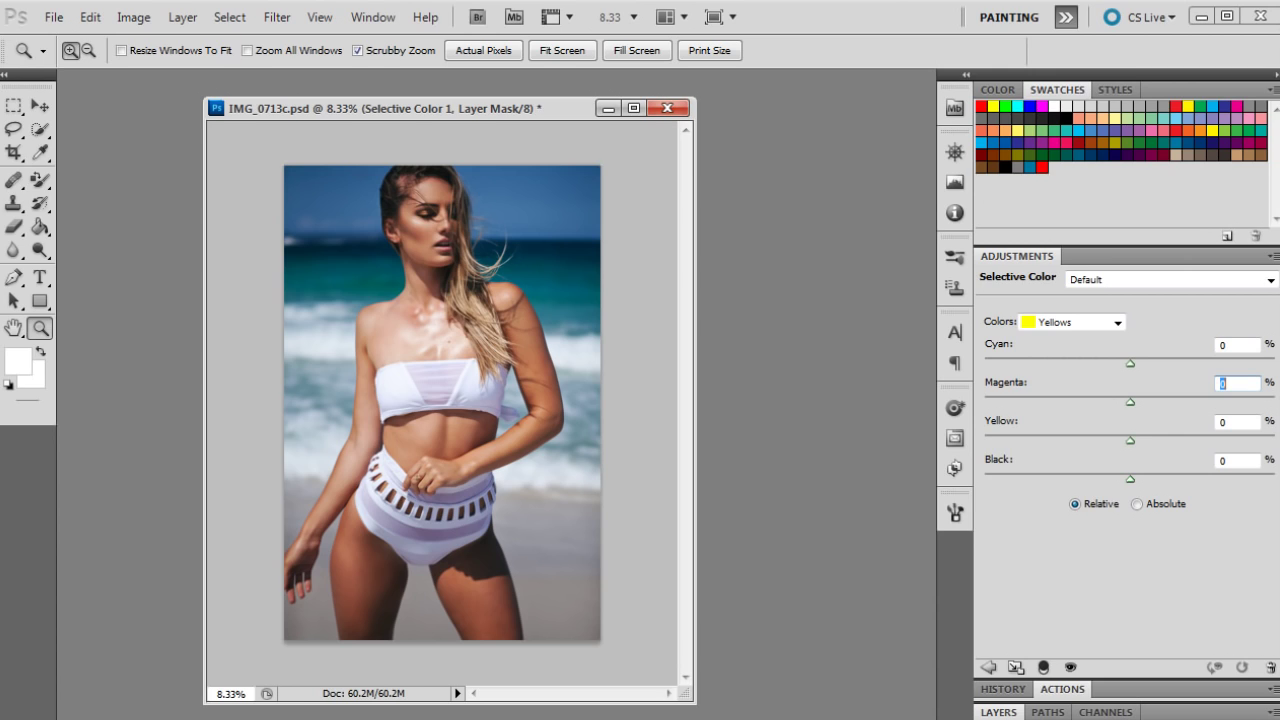
pyautogui.write('-12')
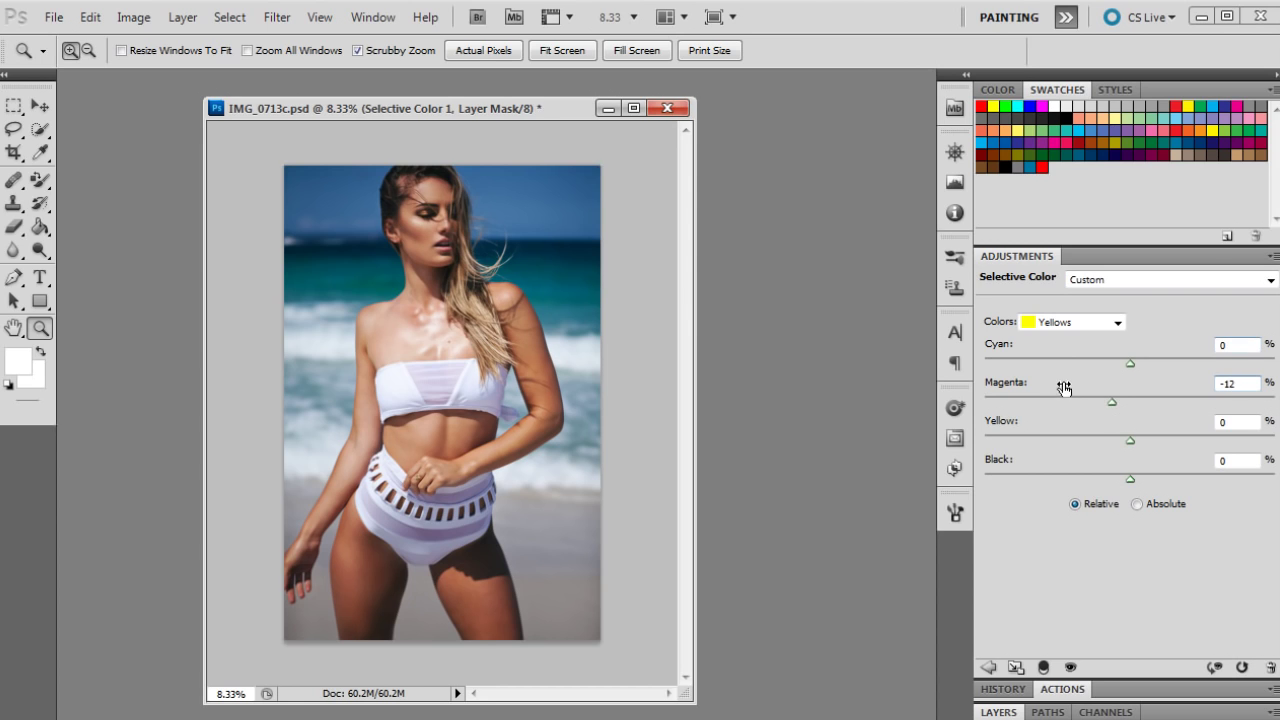
pyautogui.click(1060, 322)
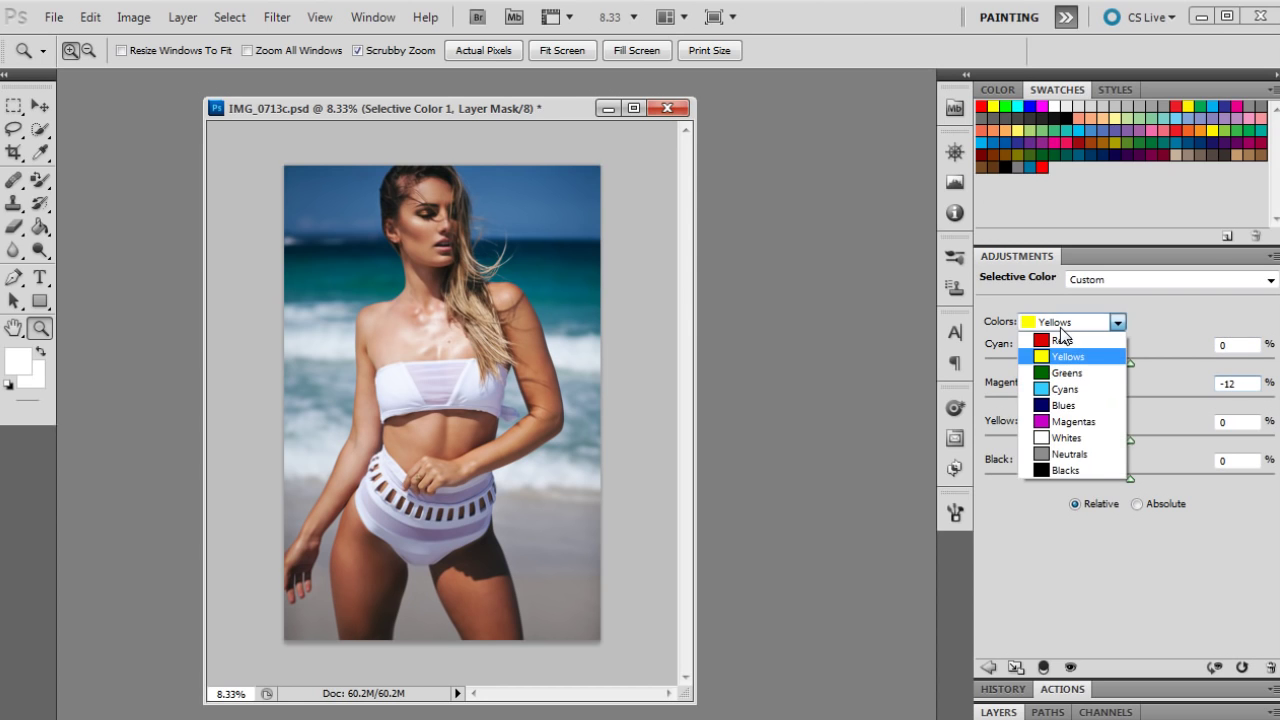
# Set Selective Color Whites to Cyan -9, Magenta -31, Yellow -19
pyautogui.click(1066, 434)
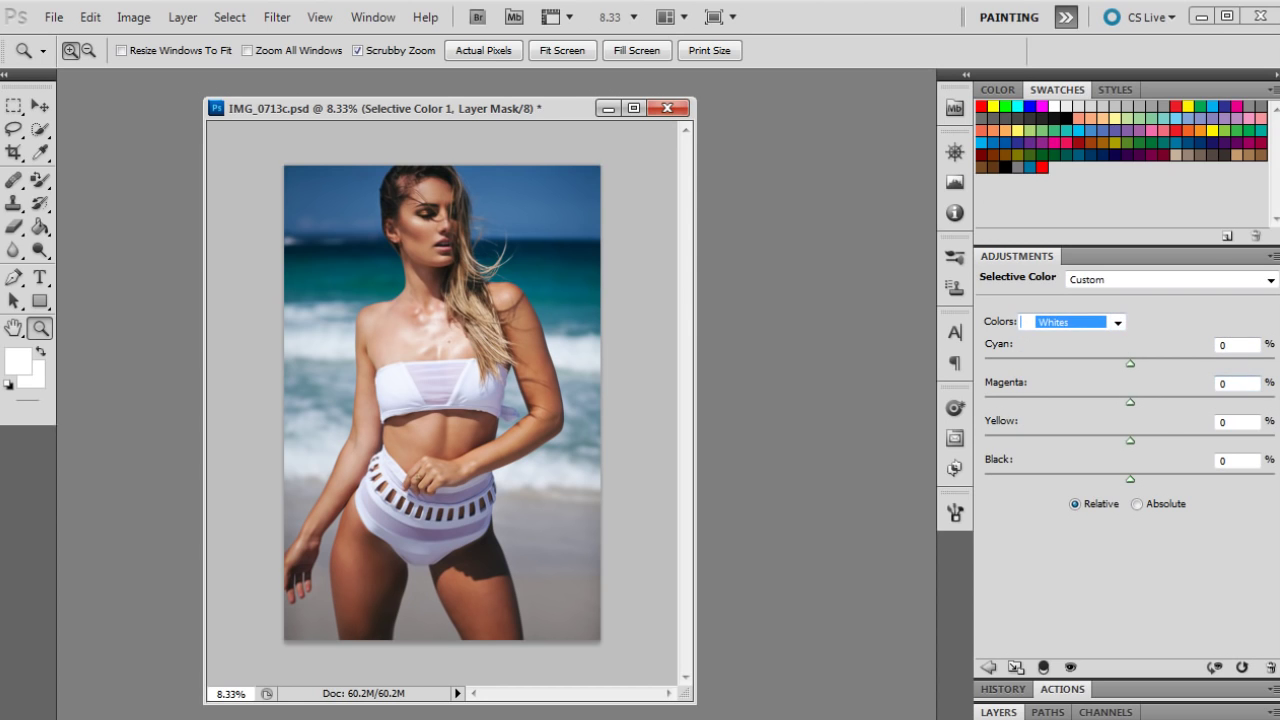
pyautogui.click(1237, 345)
pyautogui.write('-9')
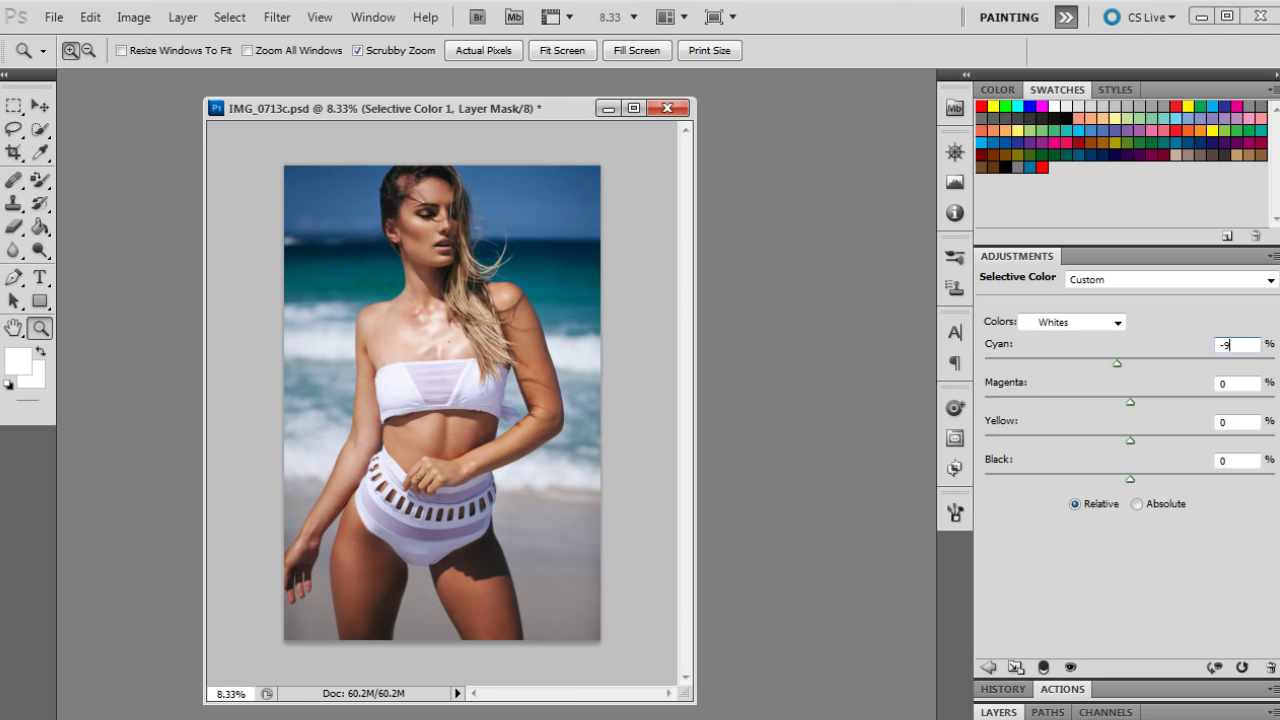
pyautogui.press('Tab')
pyautogui.write('-31')
pyautogui.click(1250, 423)
pyautogui.write('-19')
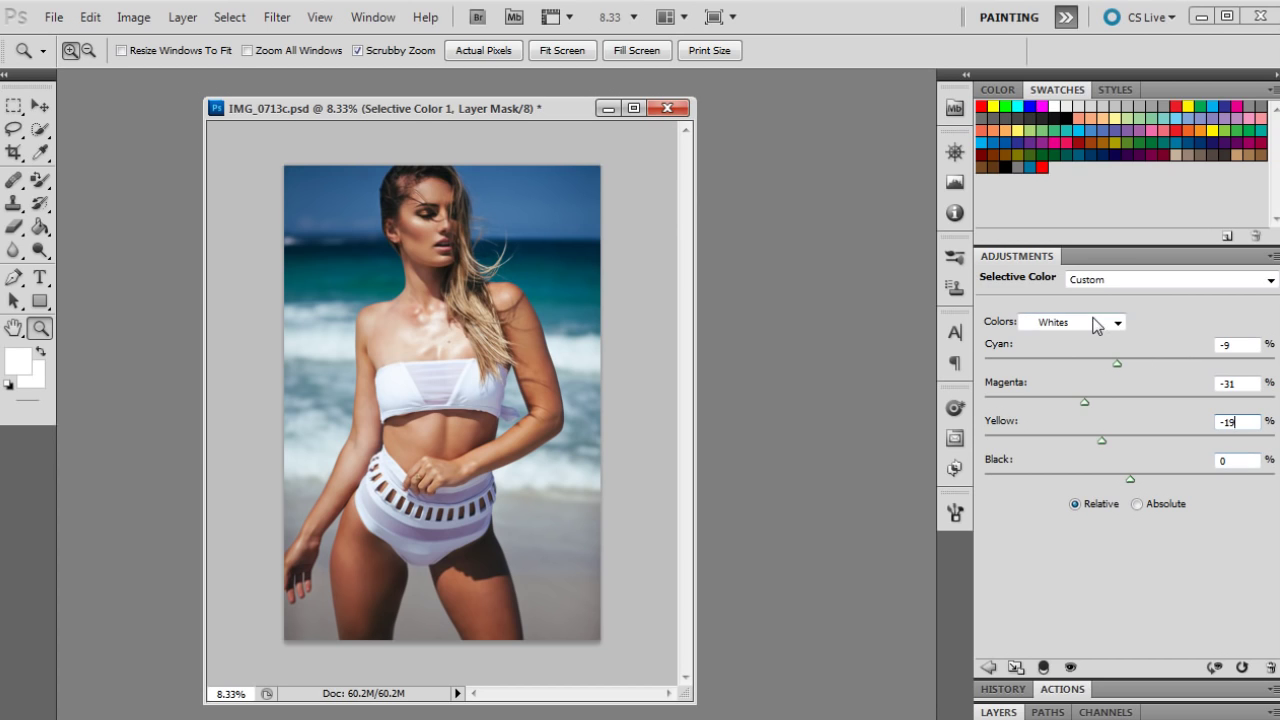
# Set Neutrals to Cyan -2, Magenta -2, Yellow -3
pyautogui.click(1097, 324)
pyautogui.click(1088, 457)
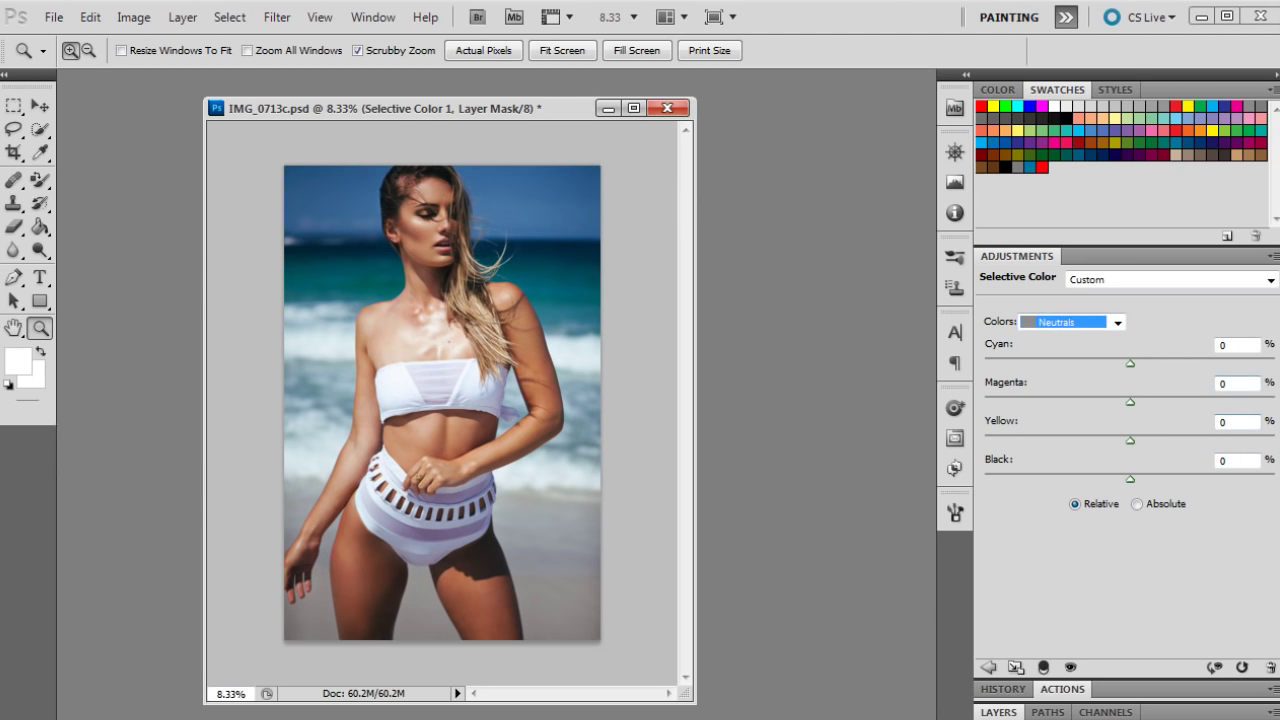
pyautogui.press('Tab')
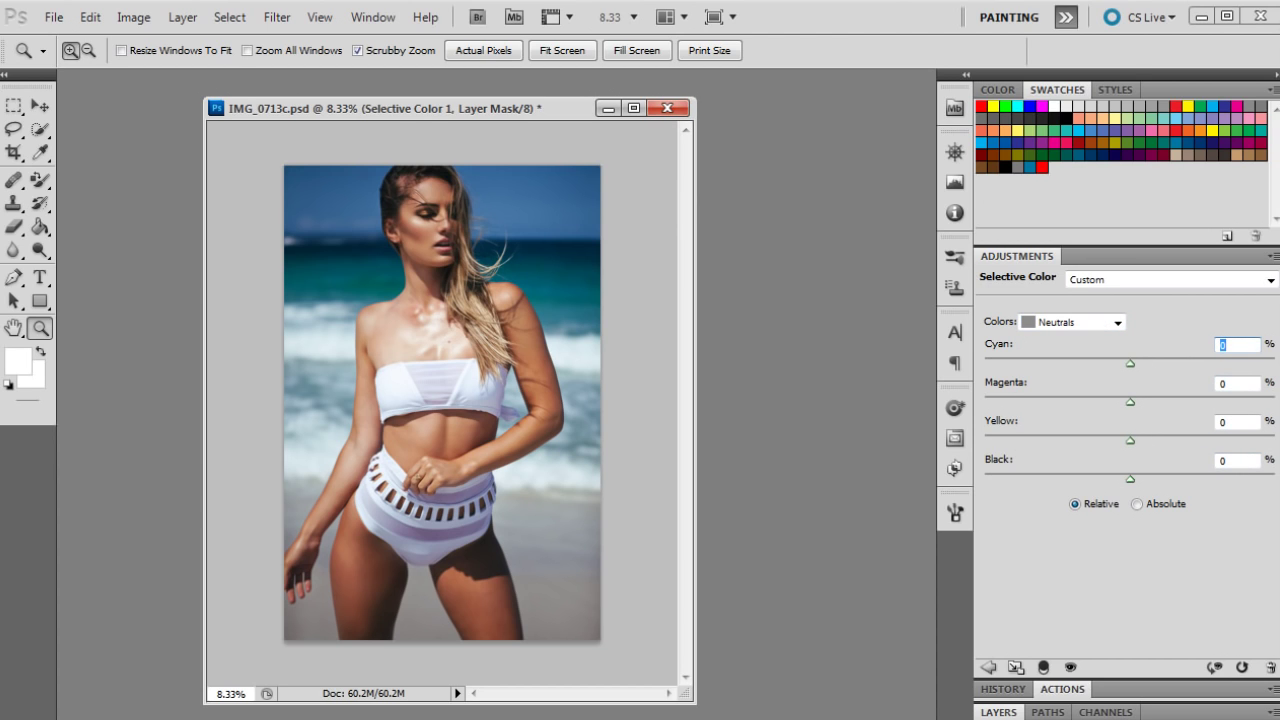
pyautogui.write('-2')
pyautogui.press('Tab')
pyautogui.write('-2')
pyautogui.press('Tab')
pyautogui.write('-3')
# Set Blacks to Cyan -7, Magenta -5, Yellow 5
pyautogui.click(1100, 328)
pyautogui.press('Down')
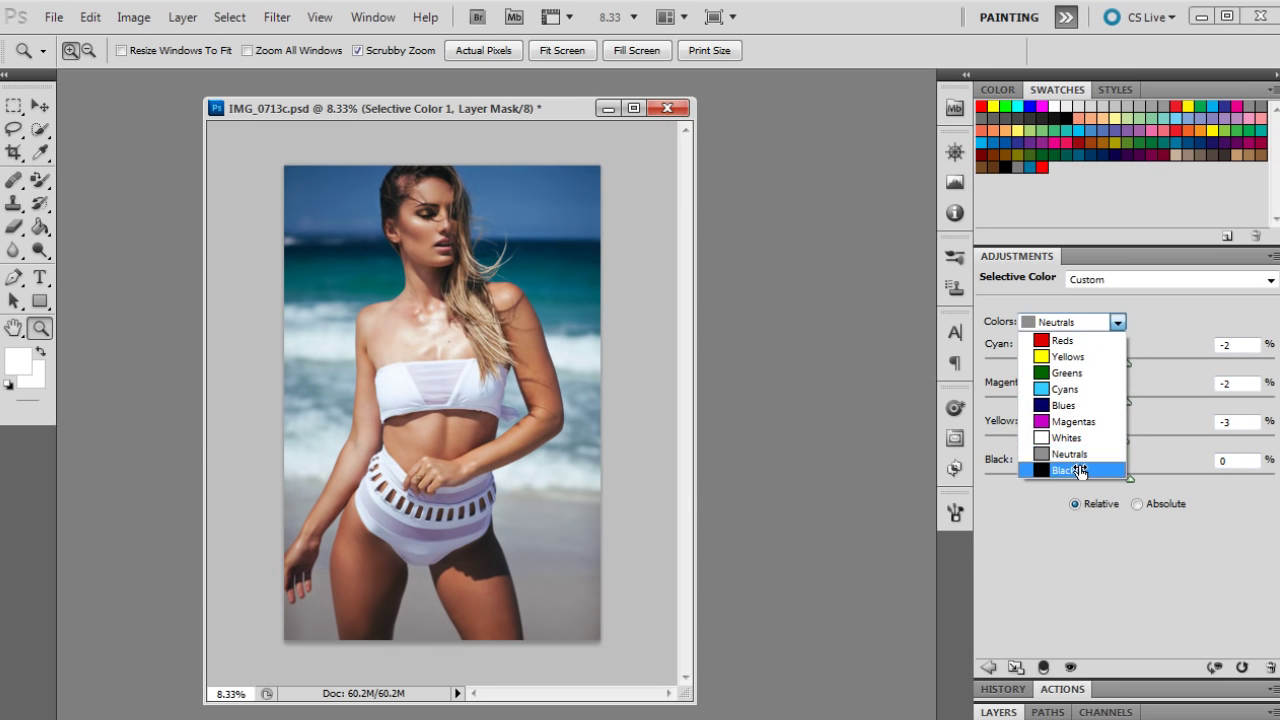
pyautogui.press('Return')
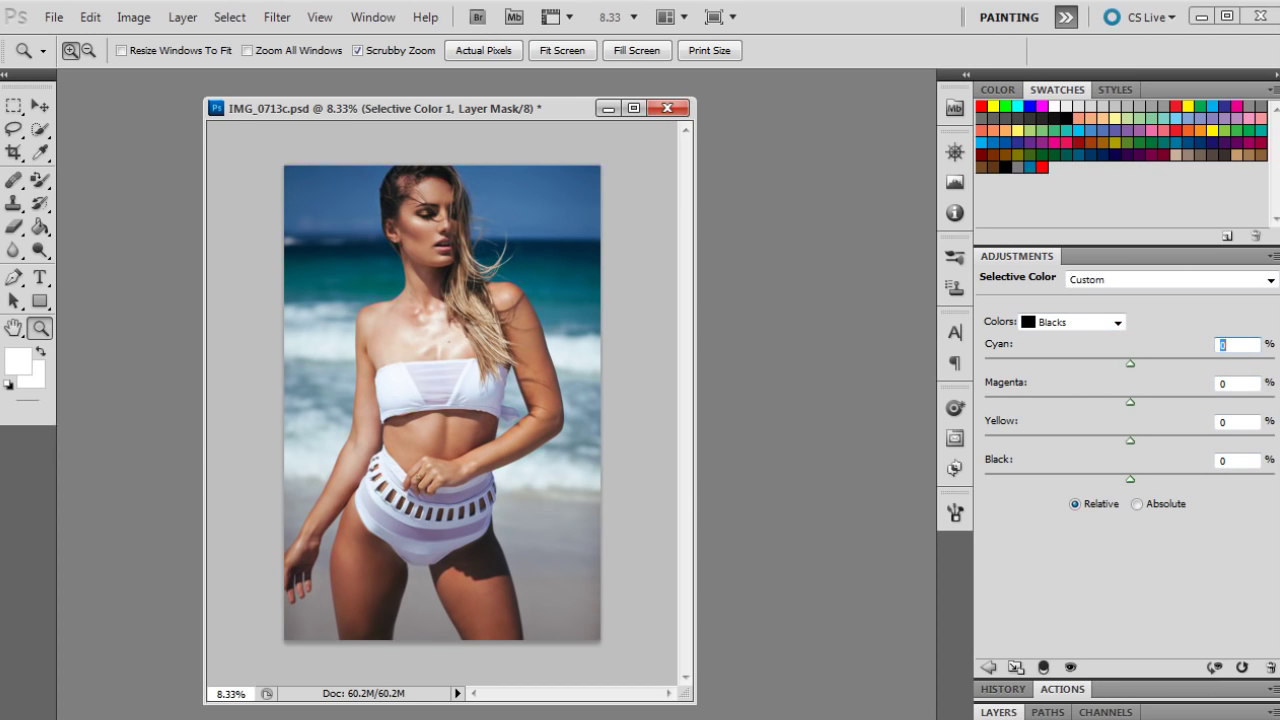
pyautogui.write('7')
pyautogui.press('Tab')
pyautogui.write('-5')
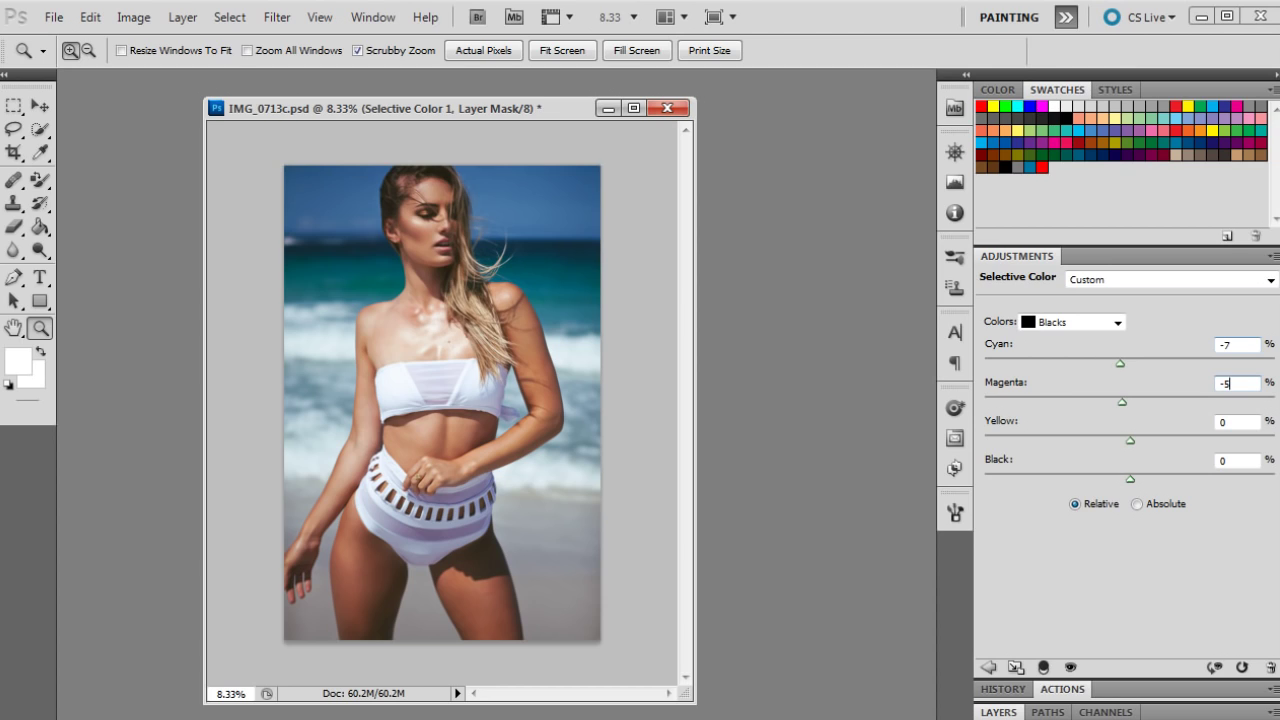
pyautogui.press('Tab')
pyautogui.write('5')
# Add a Levels adjustment layer with input black 9 and input white 246
pyautogui.click(955, 290)
pyautogui.click(1176, 714)
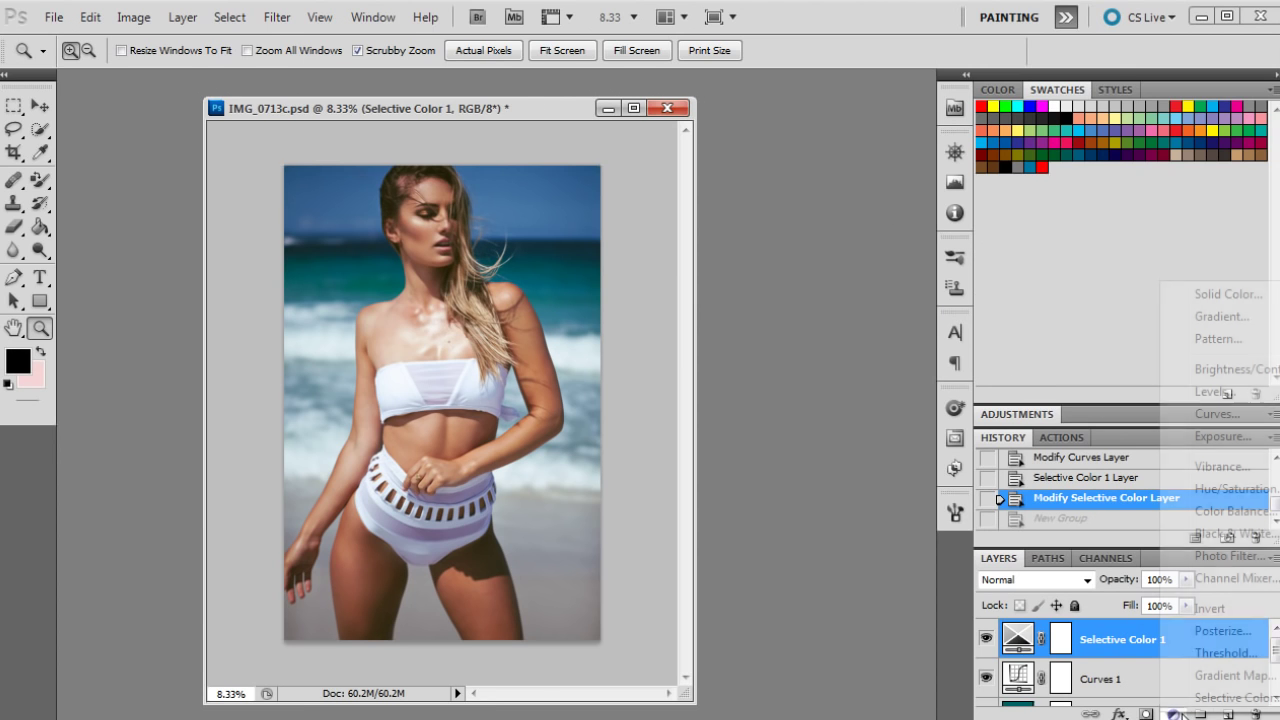
pyautogui.click(1215, 392)
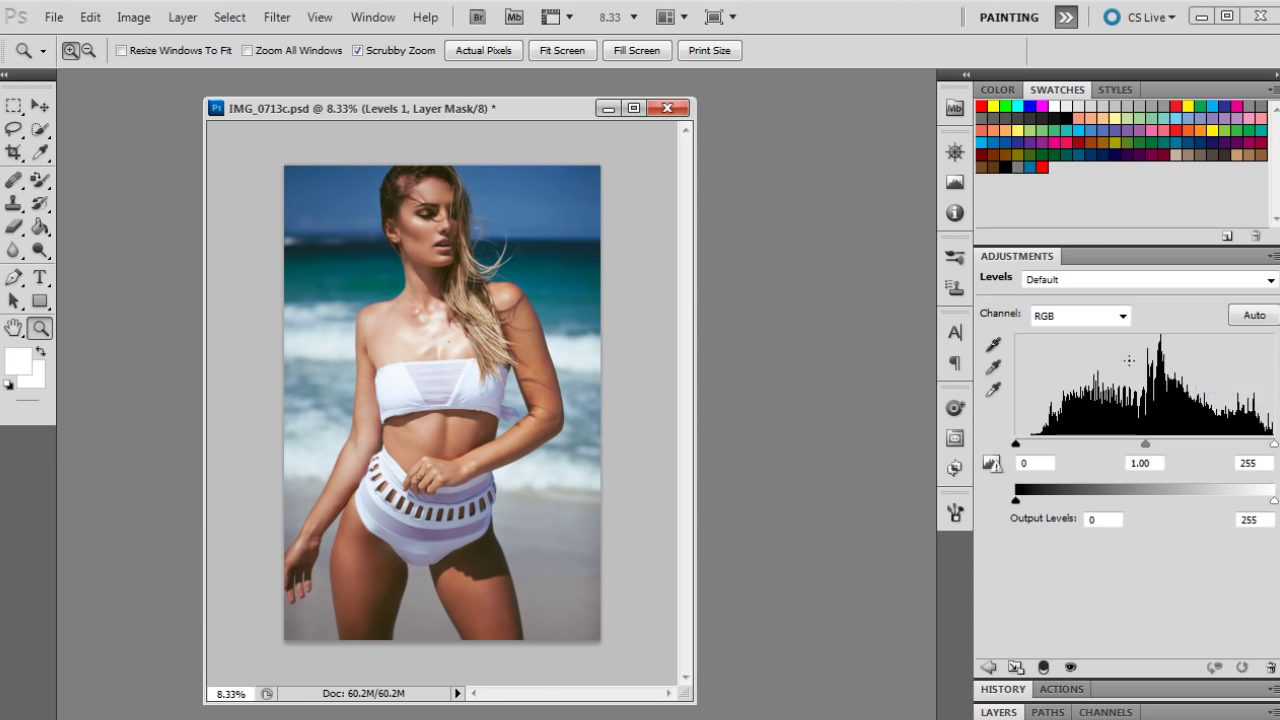
pyautogui.click(1035, 463)
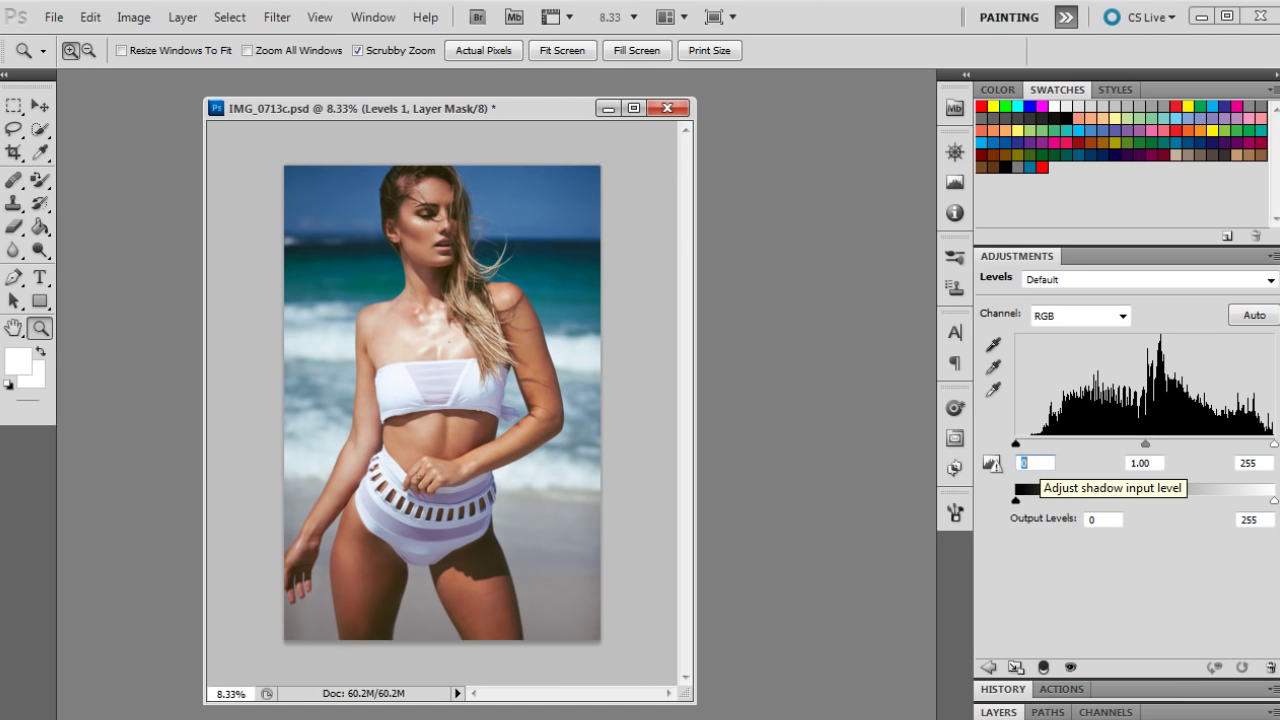
pyautogui.write('9')
pyautogui.press('Return')
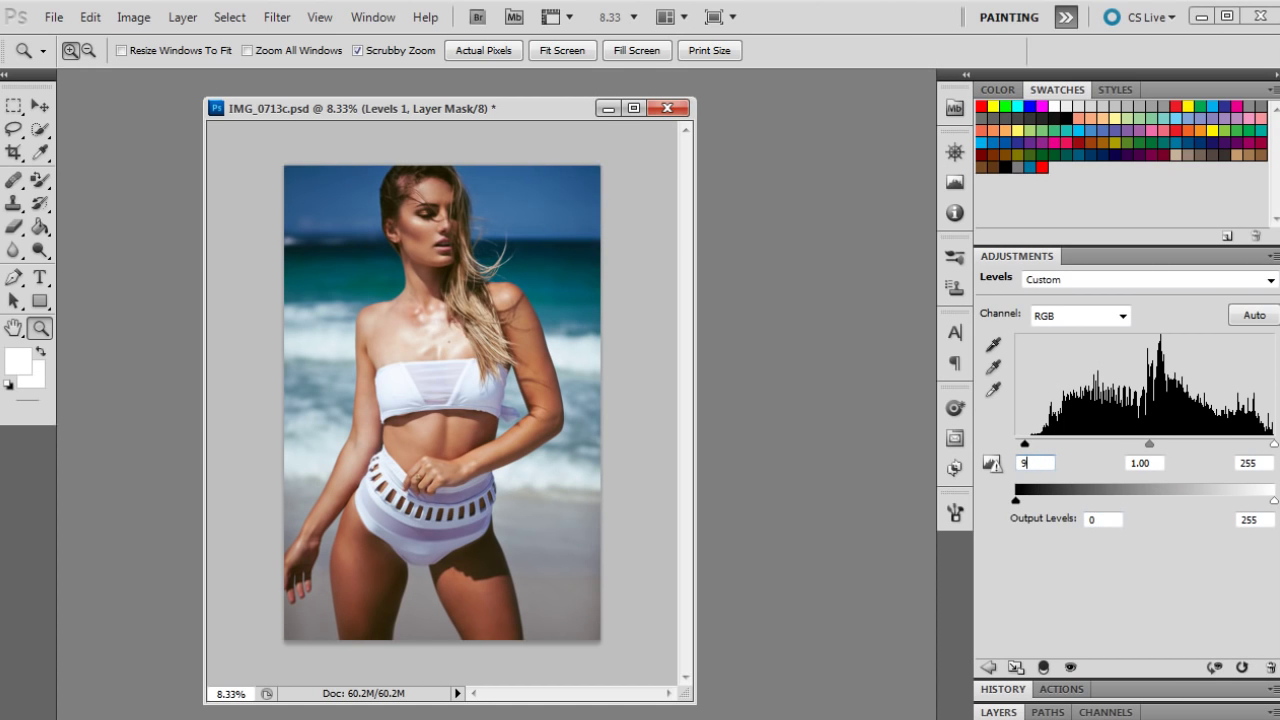
pyautogui.click(1248, 463)
pyautogui.write('246')
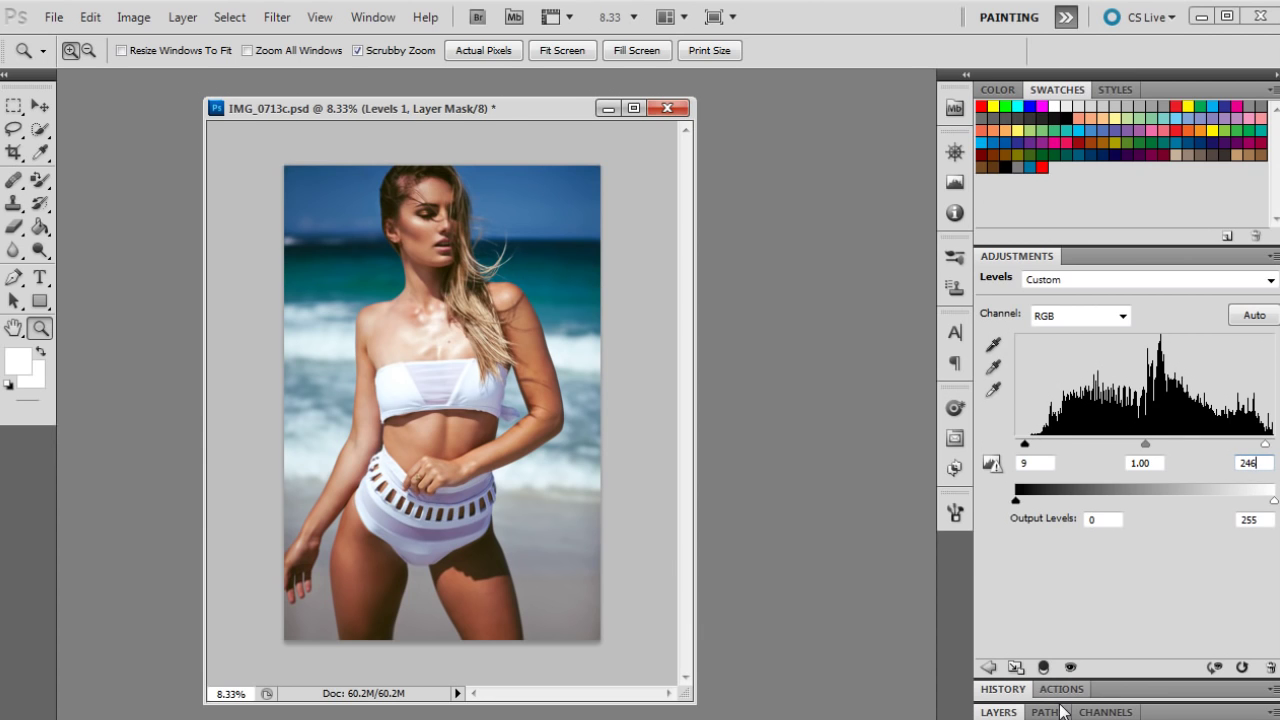
pyautogui.click(1000, 712)
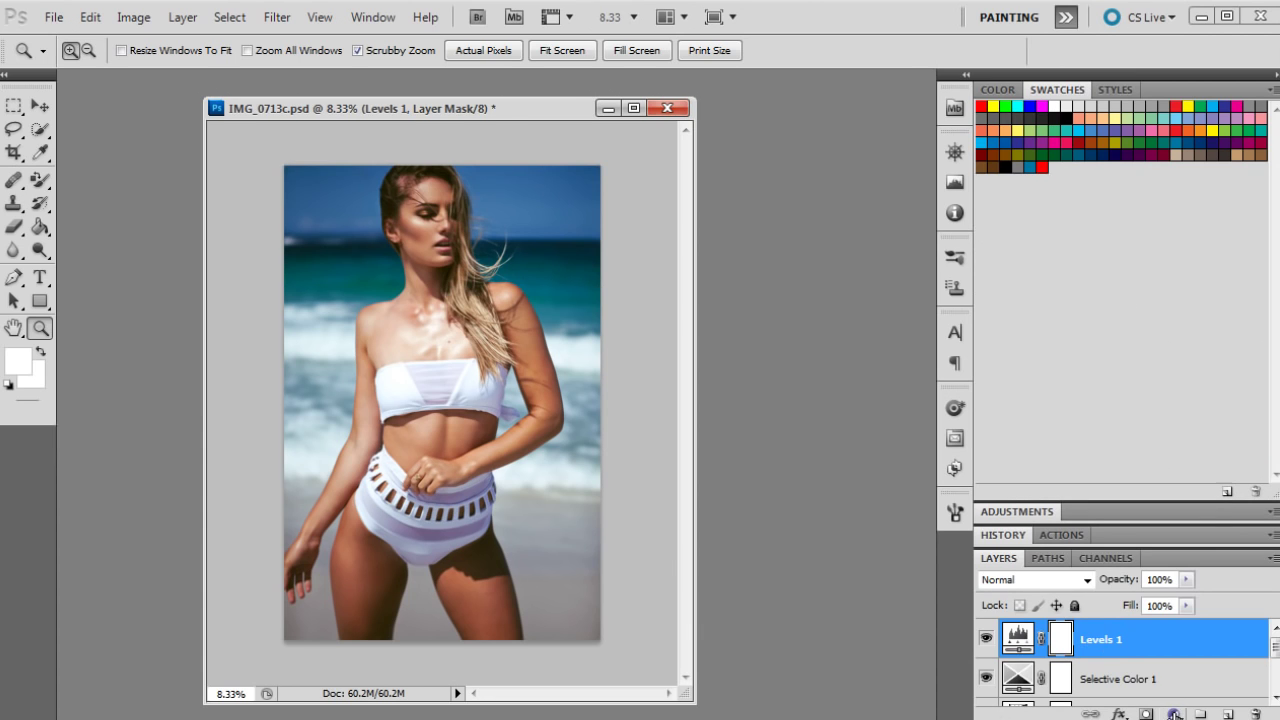
# Add a Solid Color fill layer in olive green #5f6d41
pyautogui.click(1174, 714)
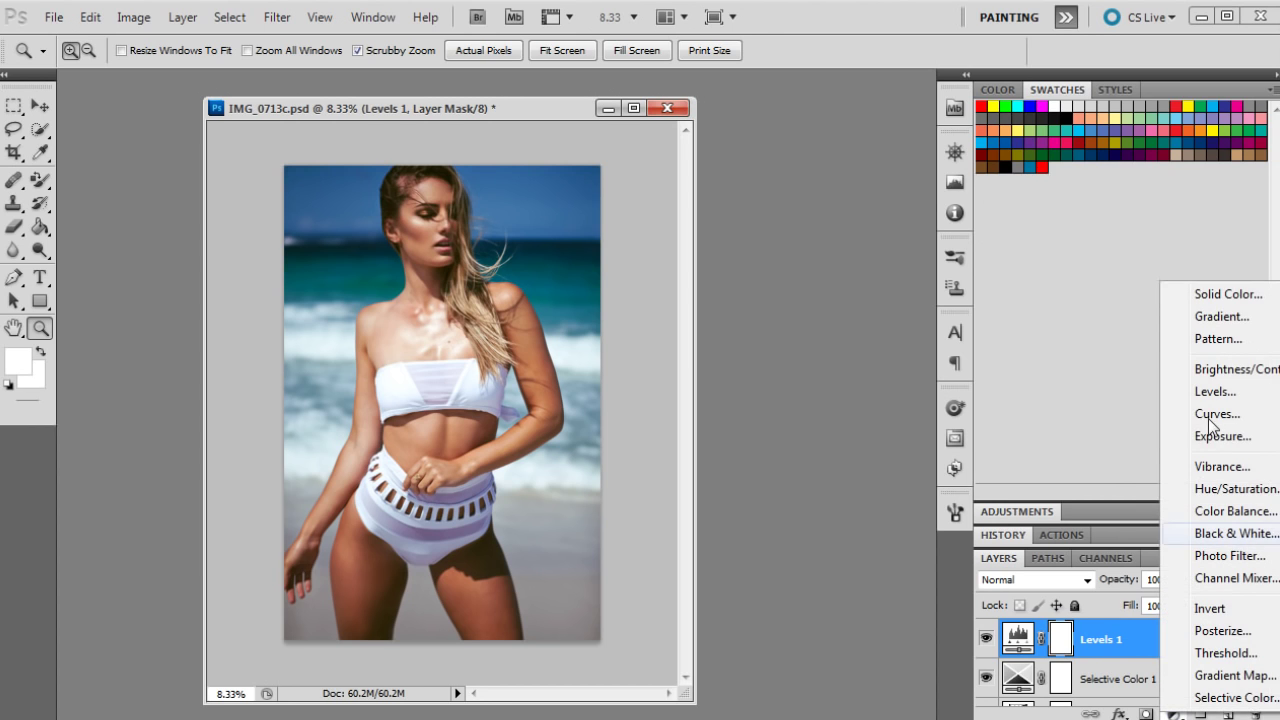
pyautogui.click(1244, 299)
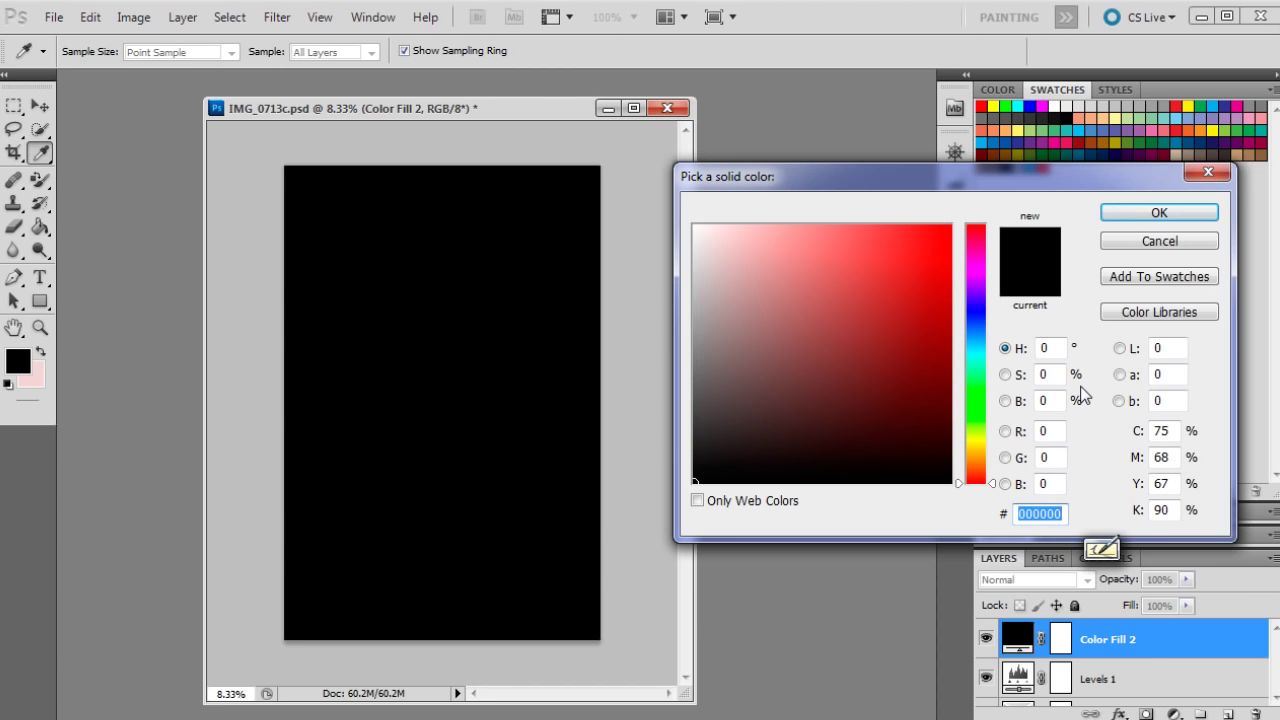
pyautogui.write('5f')
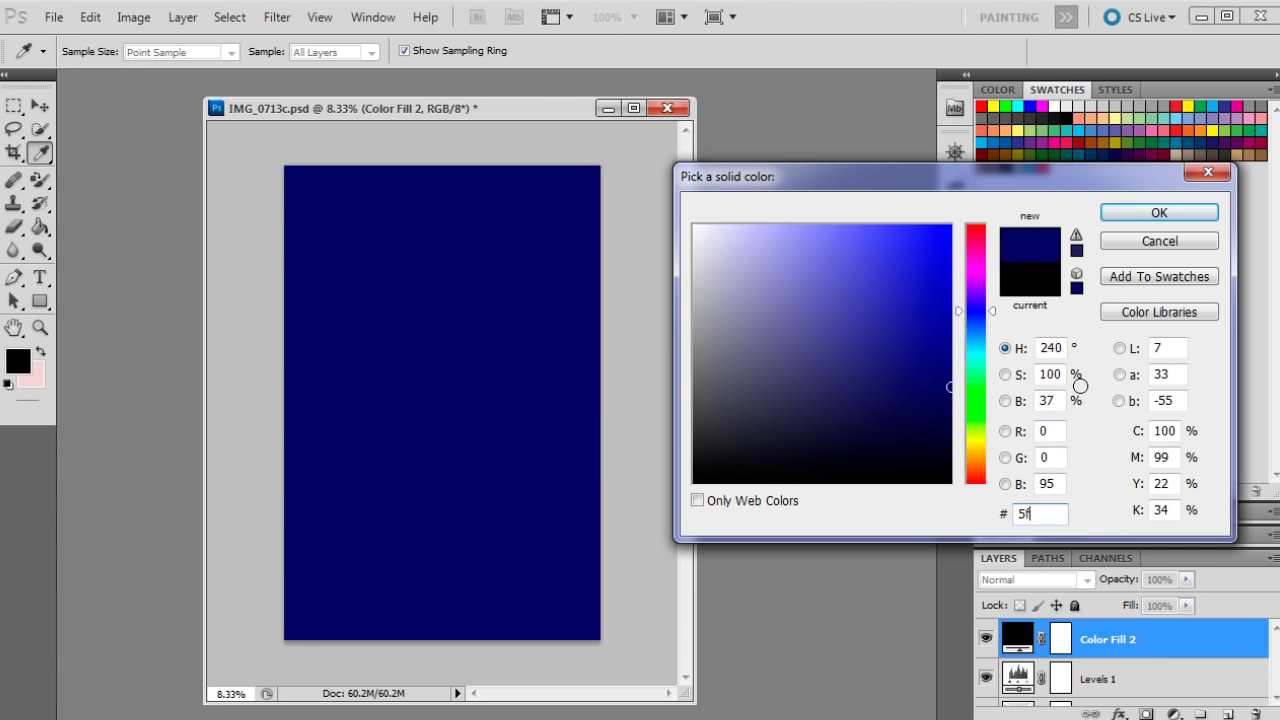
pyautogui.write('6')
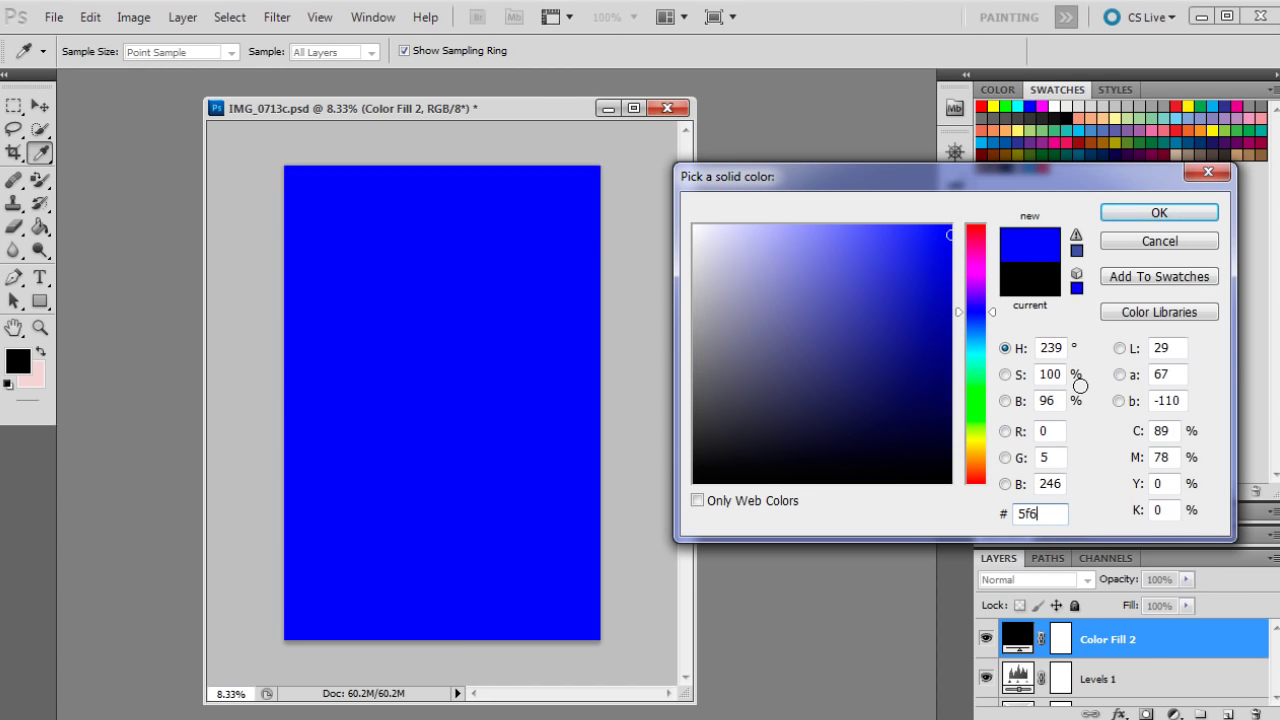
pyautogui.write('d41')
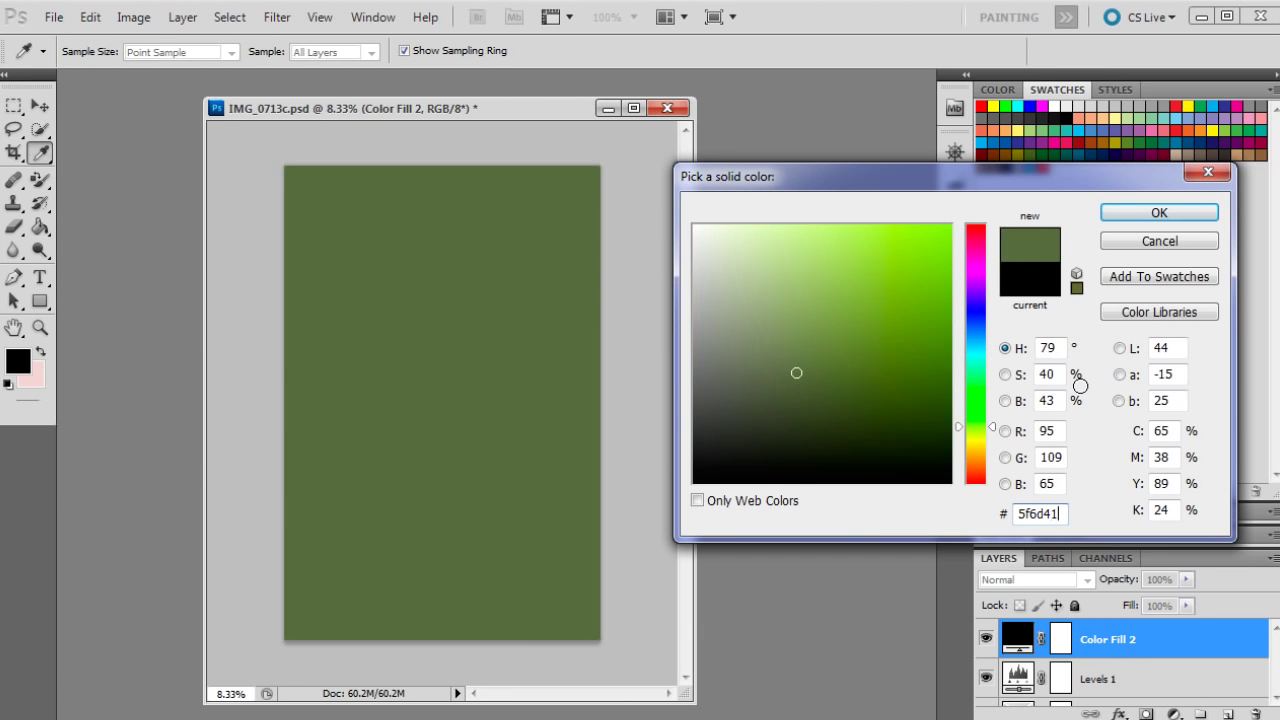
pyautogui.click(1196, 212)
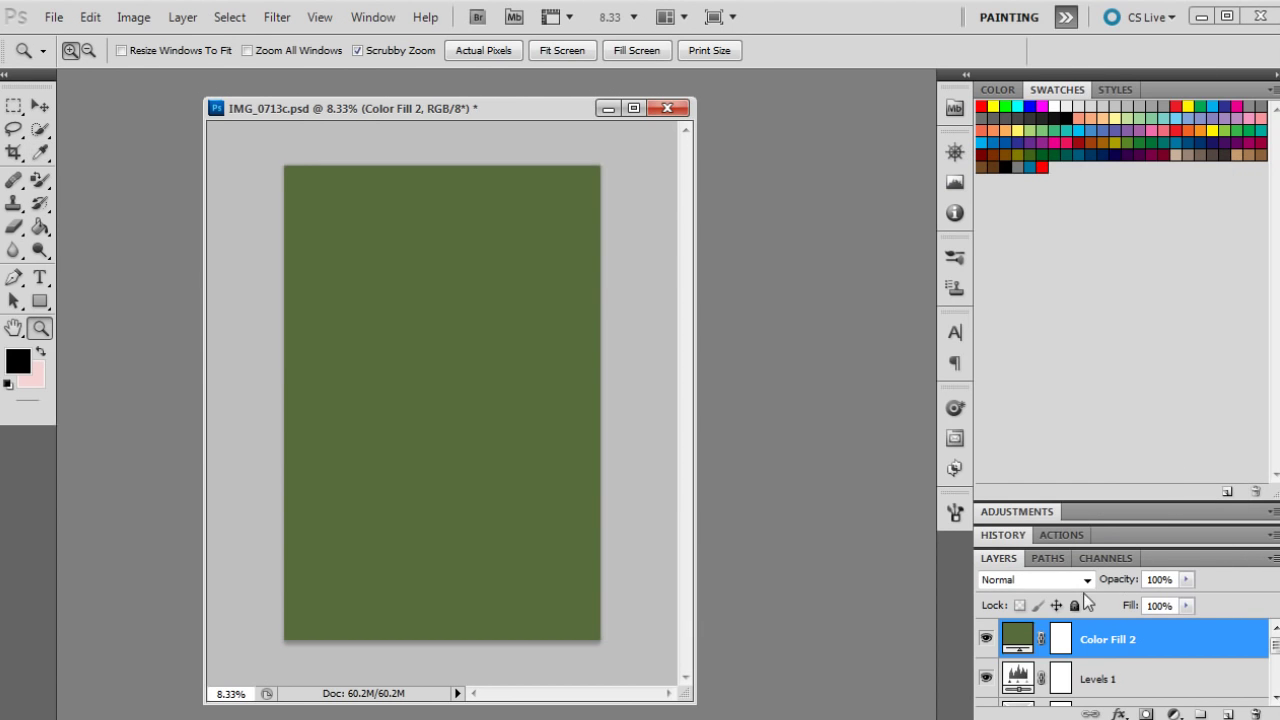
# Blend the olive fill layer in Soft Light at 9% opacity
pyautogui.click(1064, 579)
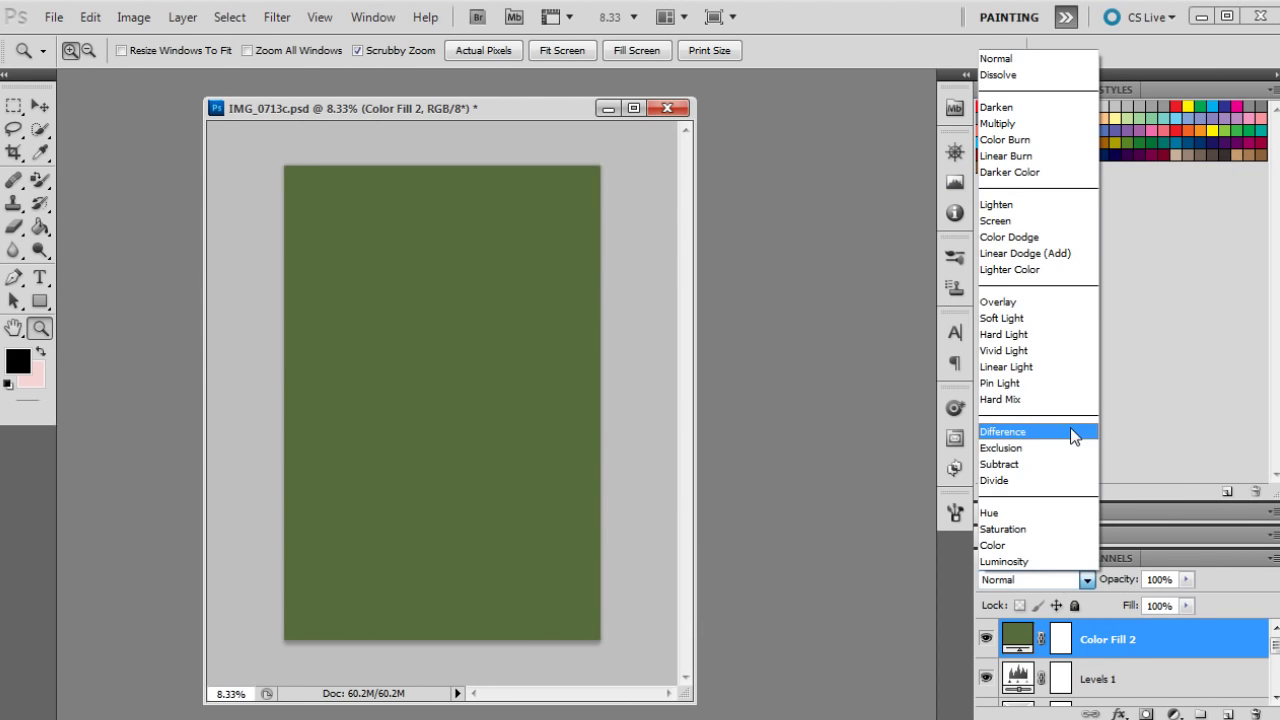
pyautogui.click(1063, 317)
pyautogui.click(1188, 587)
pyautogui.moveTo(1128, 601); pyautogui.dragTo(1093, 607)
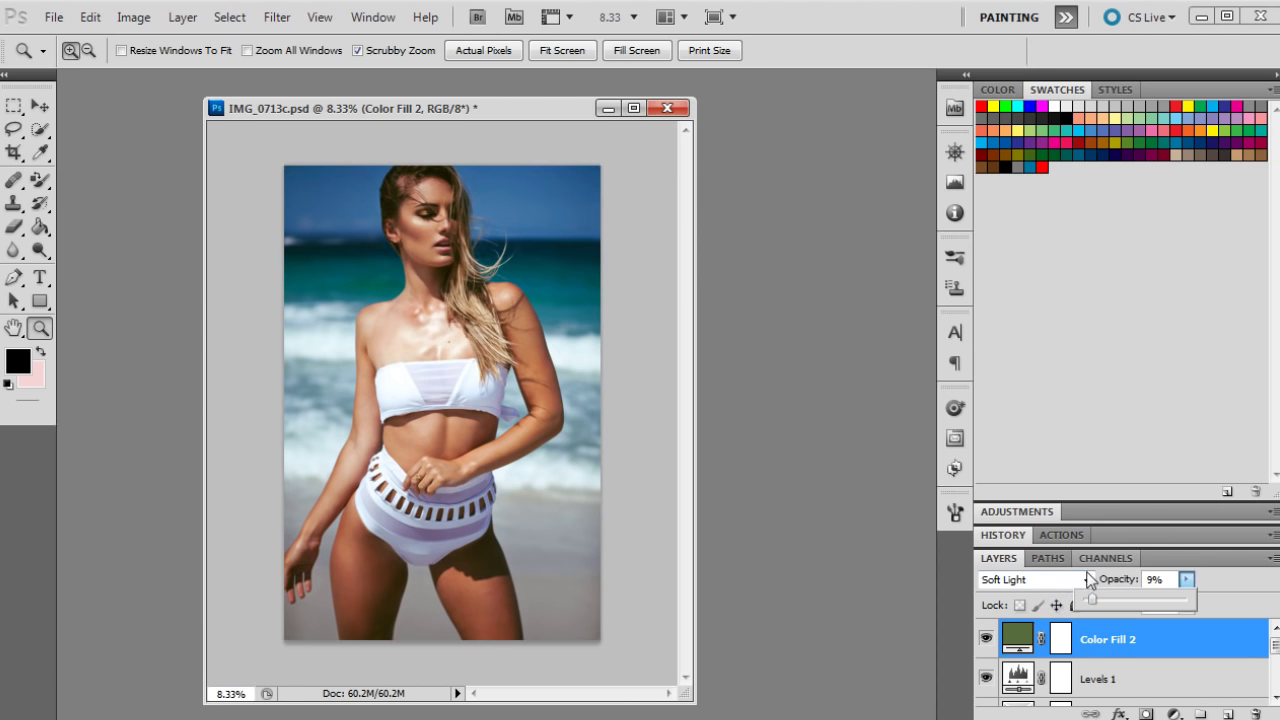
pyautogui.click(1062, 544)
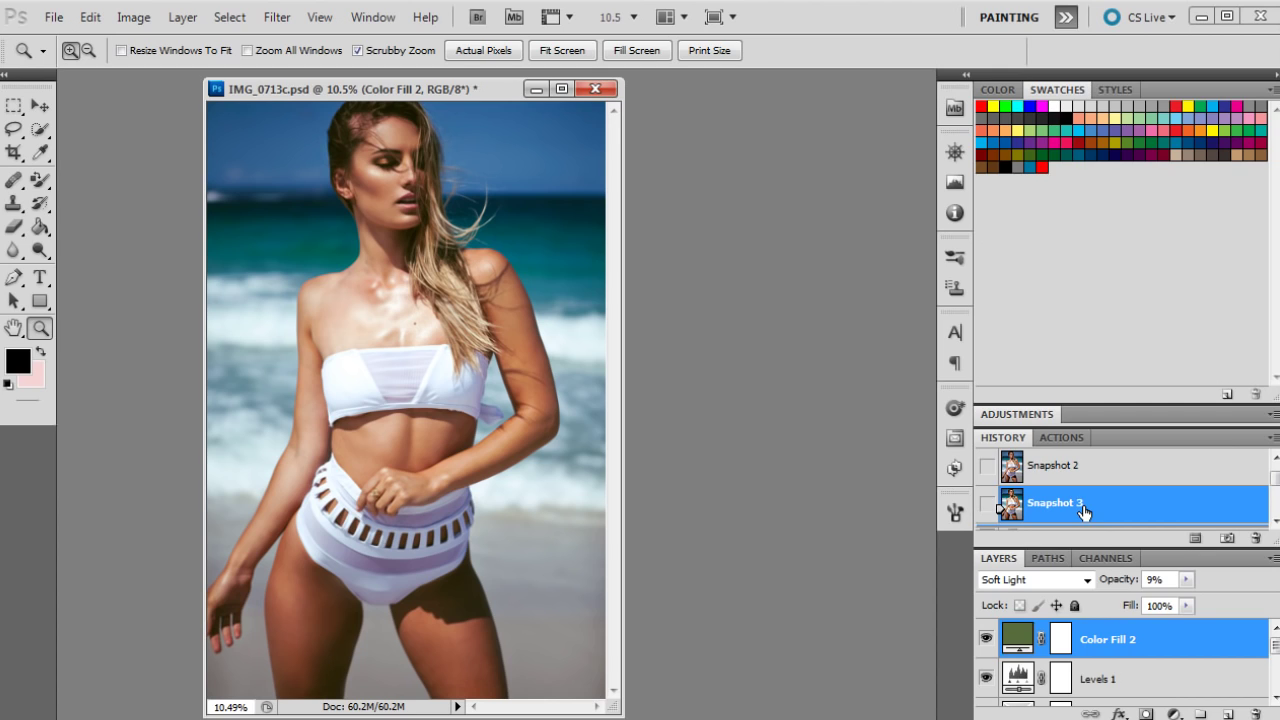
pyautogui.scroll(-3, 1143, 650)
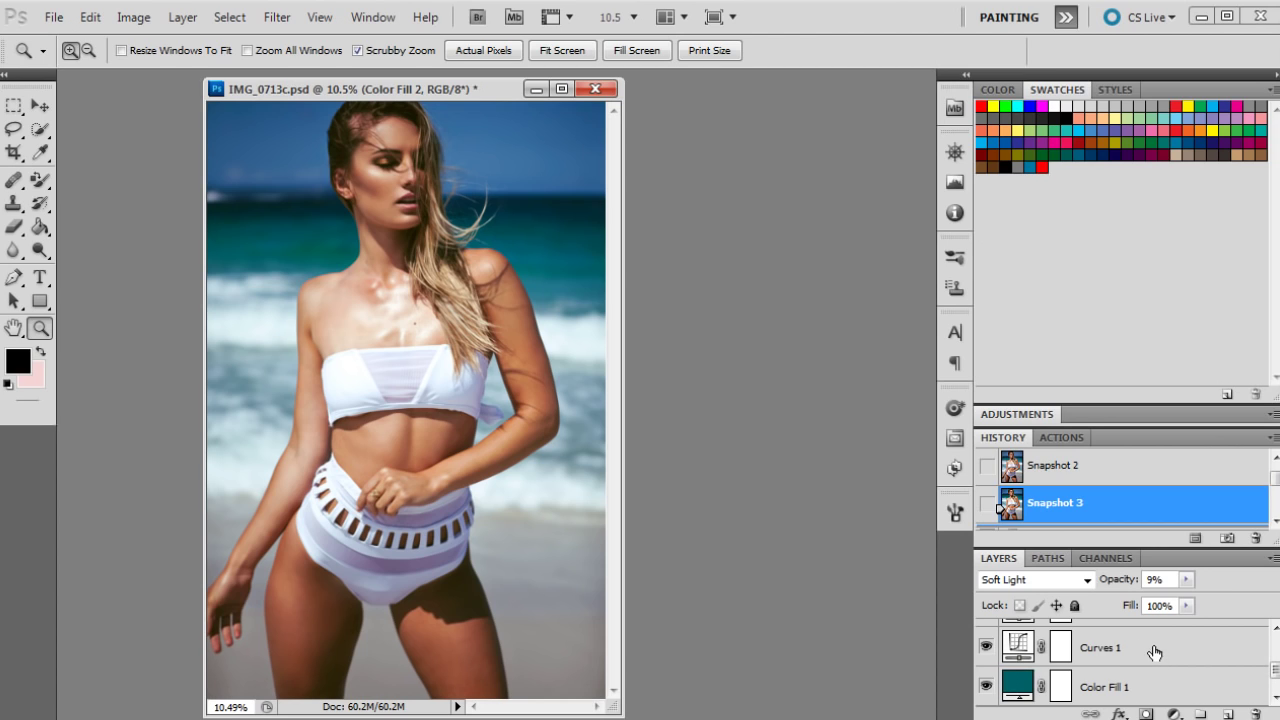
# Lower Curves 1 to 88% opacity and Levels 1 to 71% opacity
pyautogui.click(1155, 650)
pyautogui.click(1186, 579)
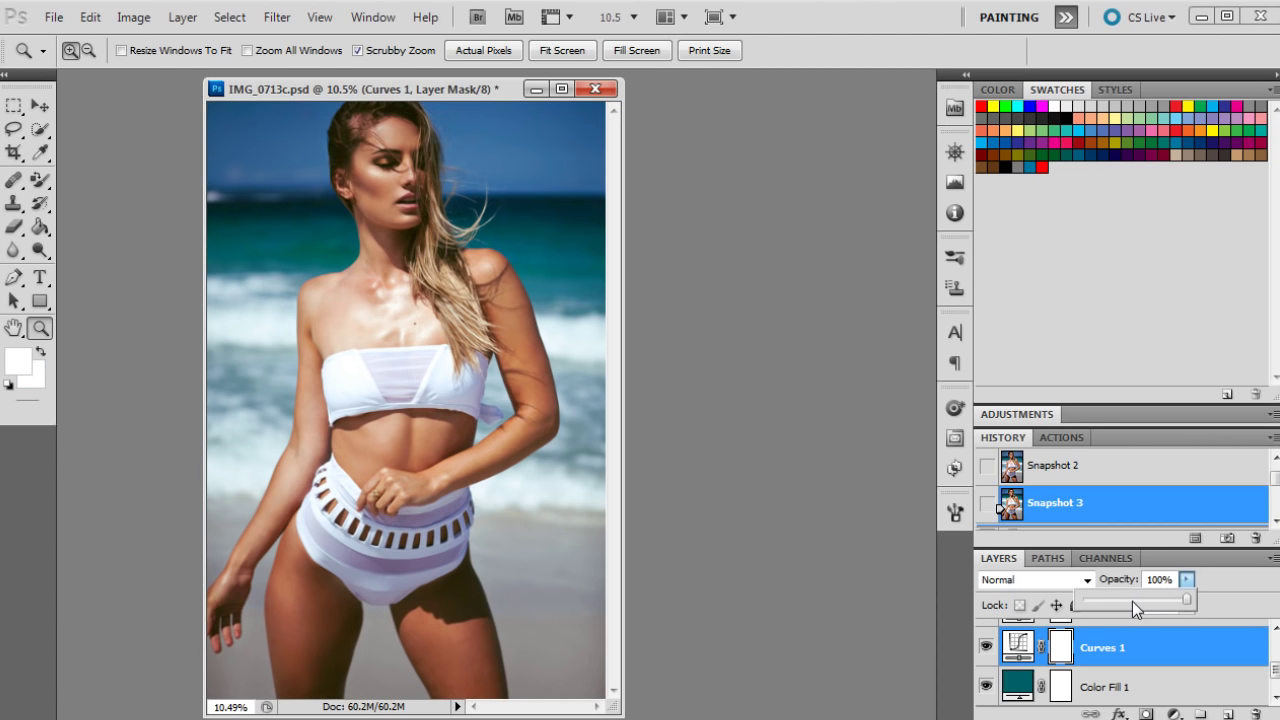
pyautogui.moveTo(1154, 601); pyautogui.dragTo(1177, 601)
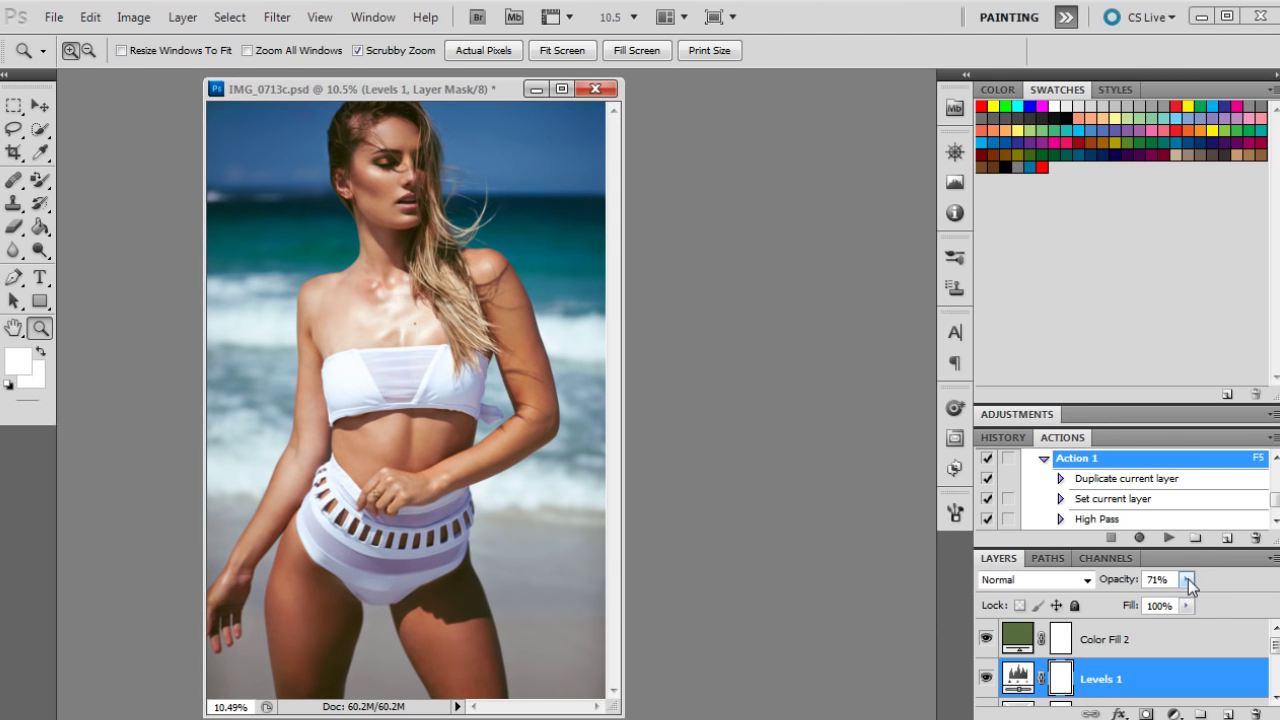
pyautogui.click(1187, 580)
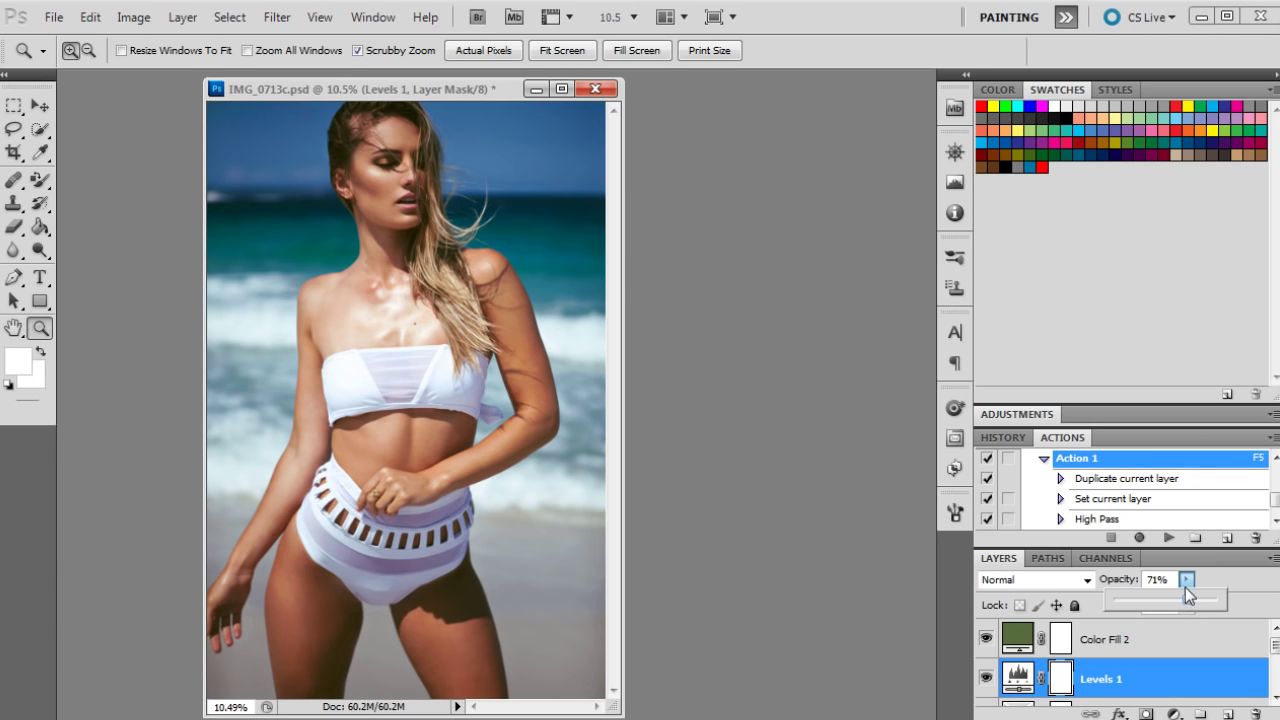
pyautogui.click(1185, 601)
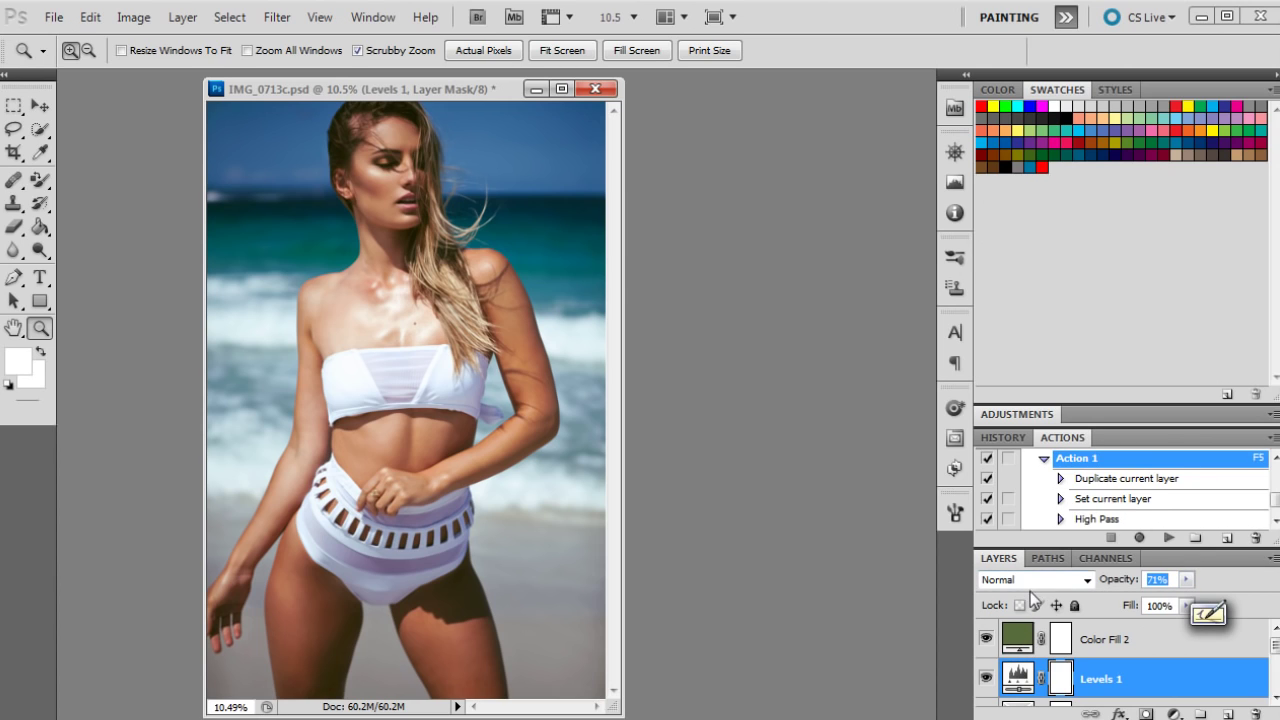
pyautogui.click(1010, 440)
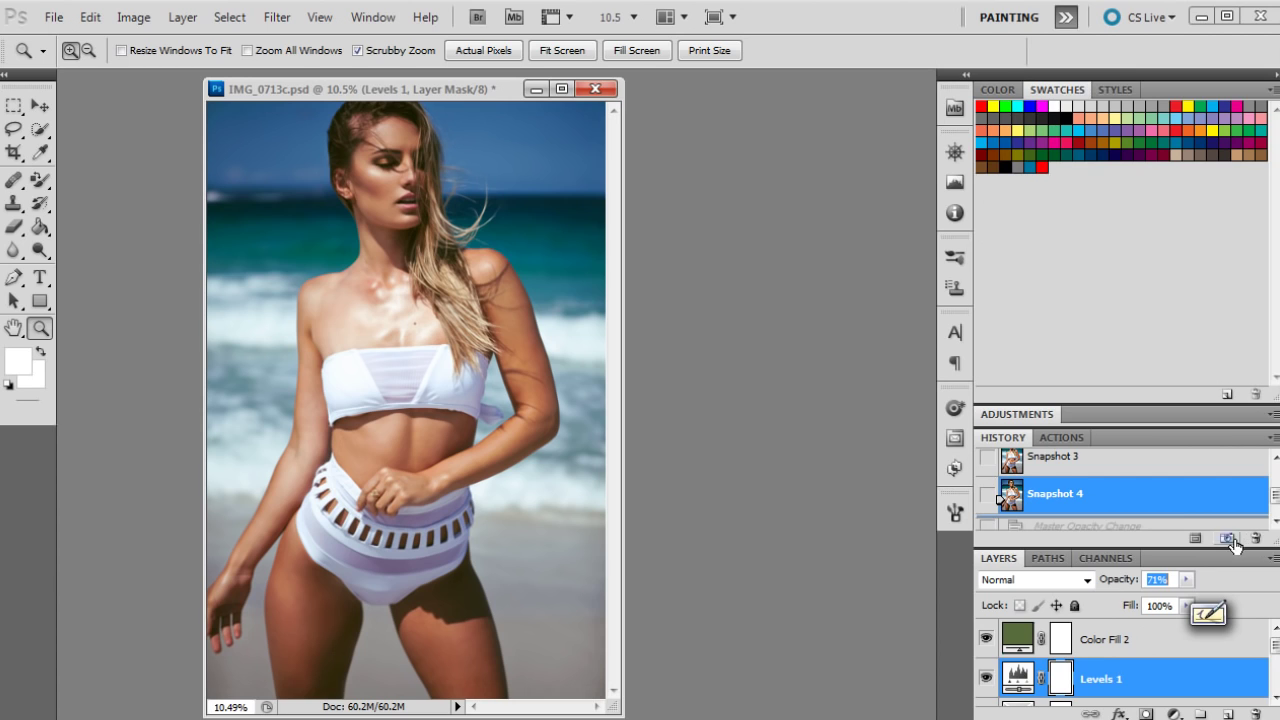
pyautogui.scroll(1, 1149, 502)
pyautogui.scroll(1, 1149, 502)
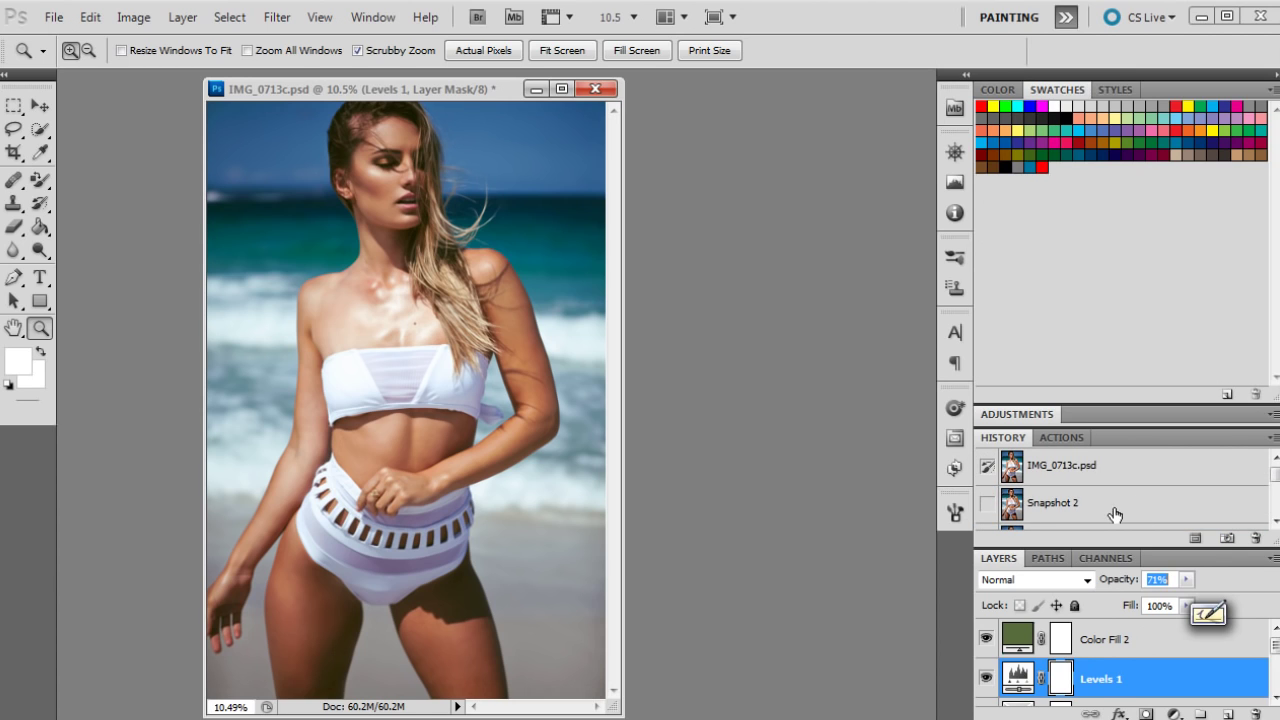
pyautogui.click(1115, 512)
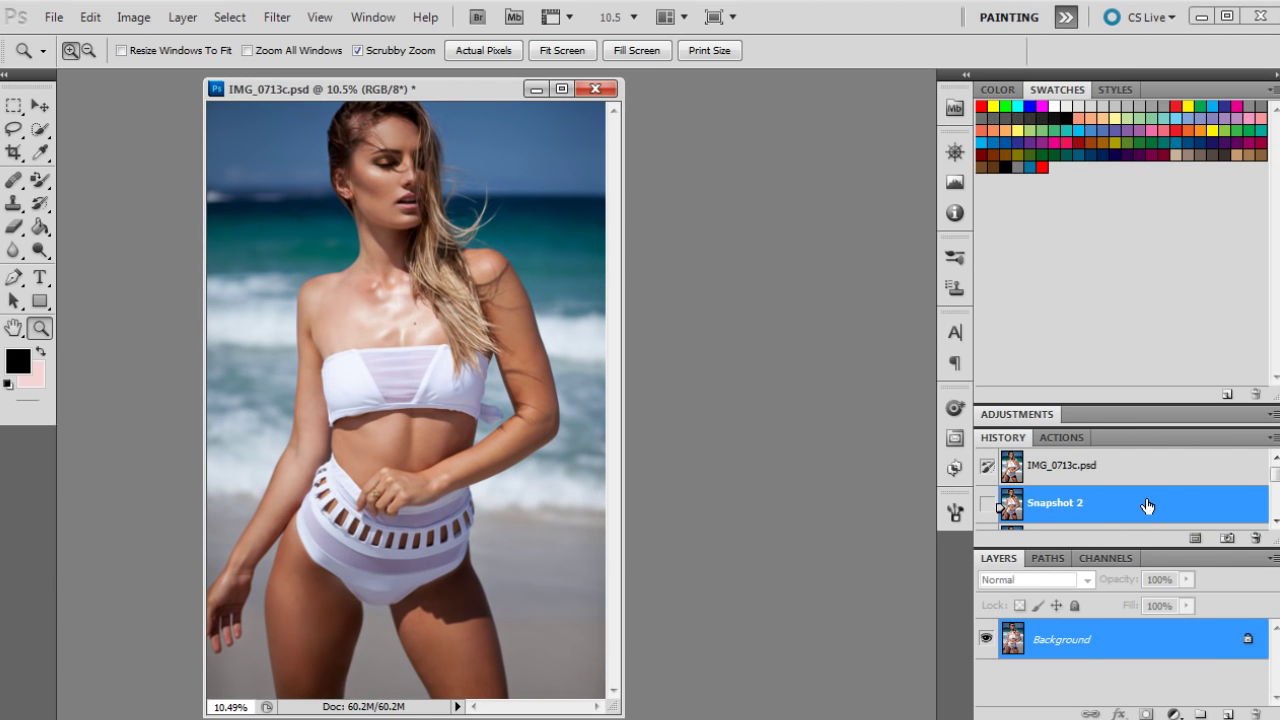
pyautogui.scroll(-3, 1211, 510)
pyautogui.click(1211, 512)
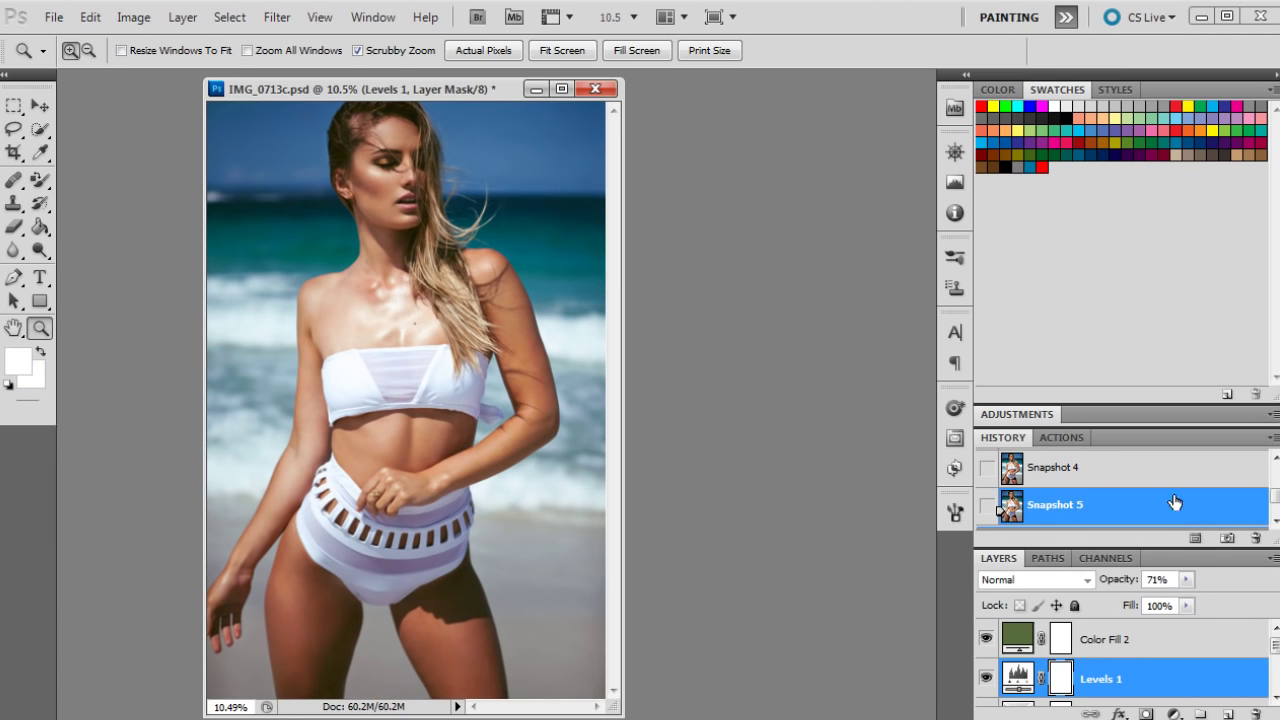
pyautogui.click(1275, 519)
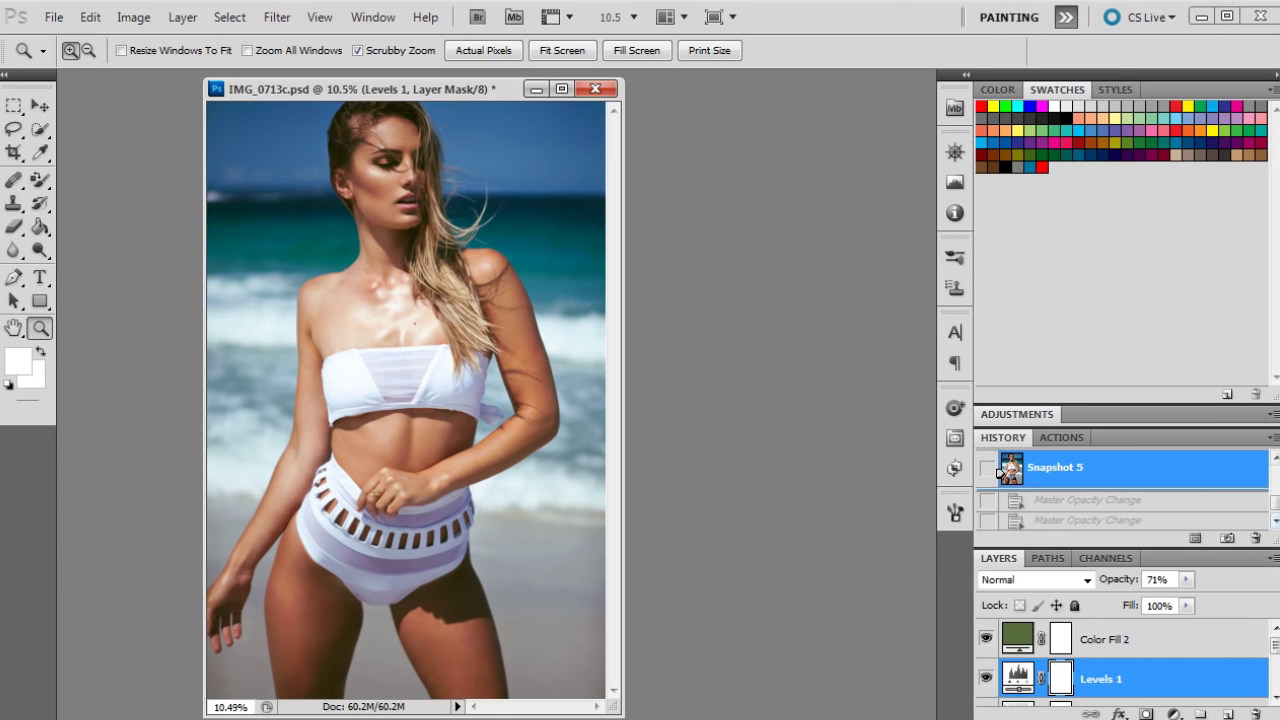